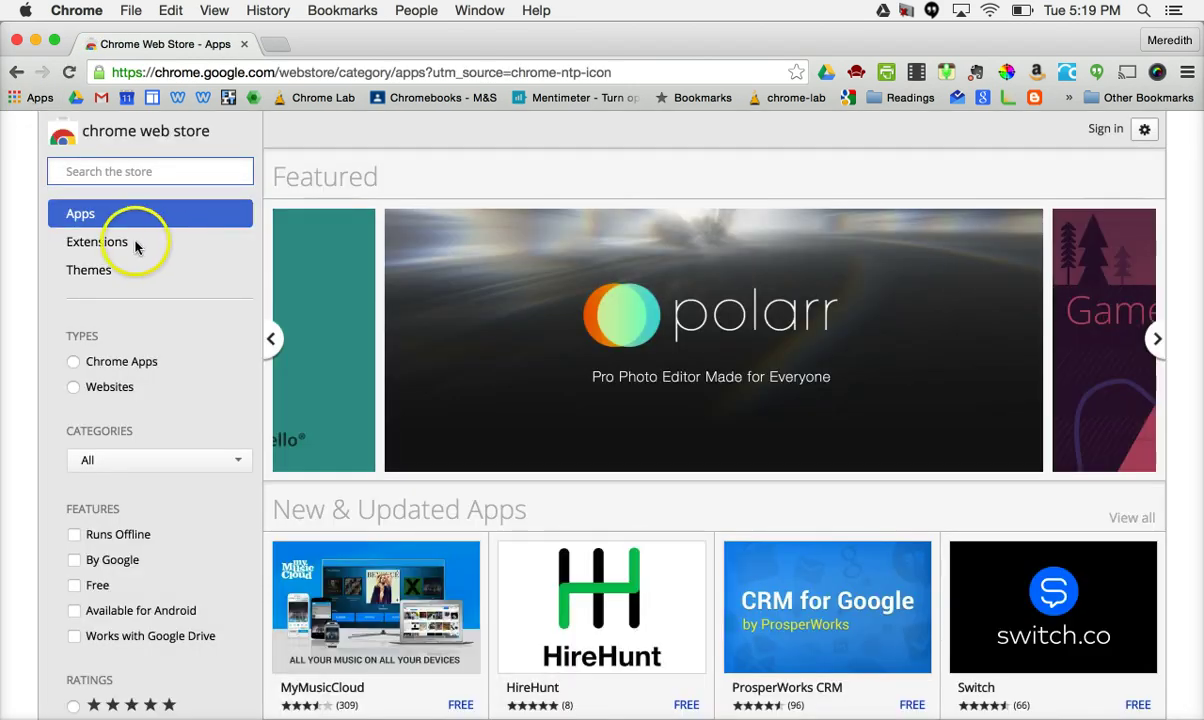
Search the store's extensions for 'speakit' and scroll to the SpeakIt! listing
{"action": "left_click", "coordinate": [93, 249]}
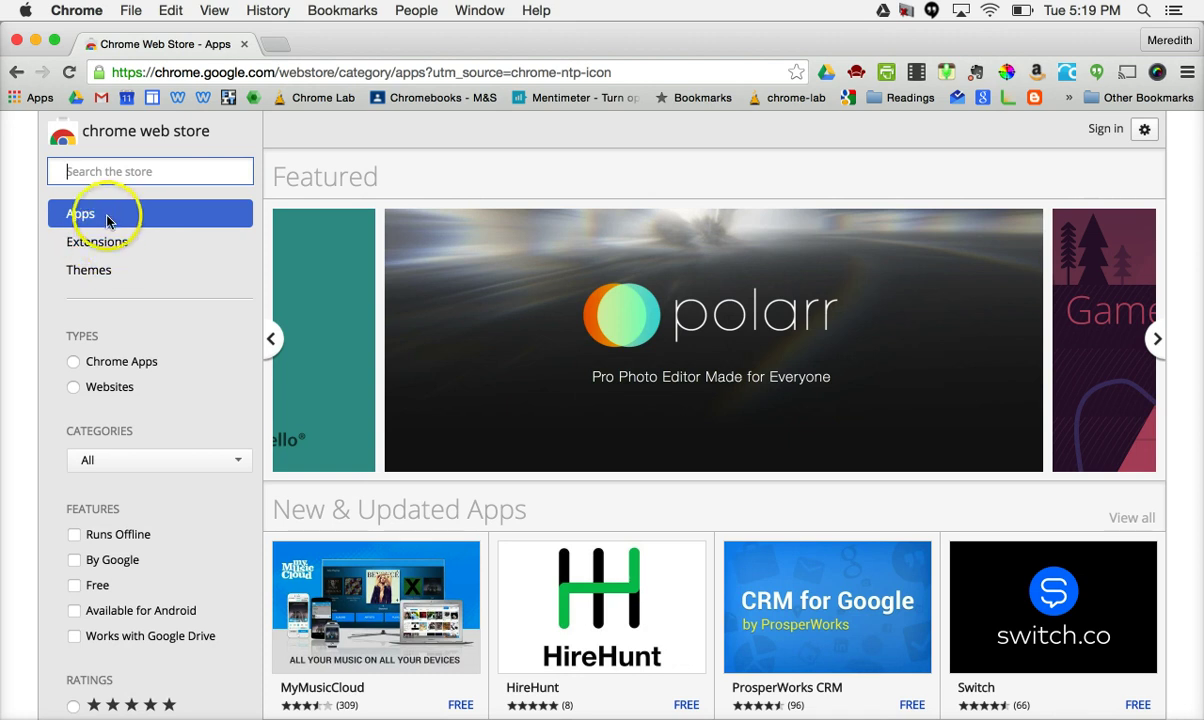
{"action": "left_click", "coordinate": [112, 240]}
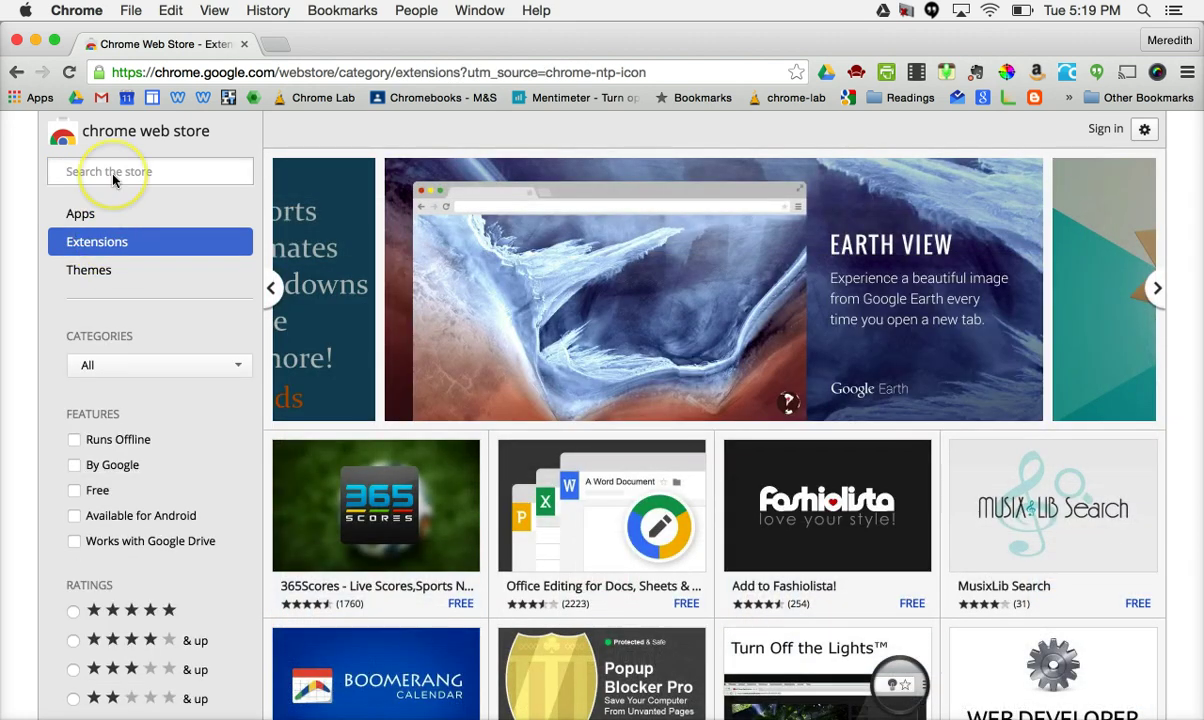
{"action": "left_click", "coordinate": [113, 175]}
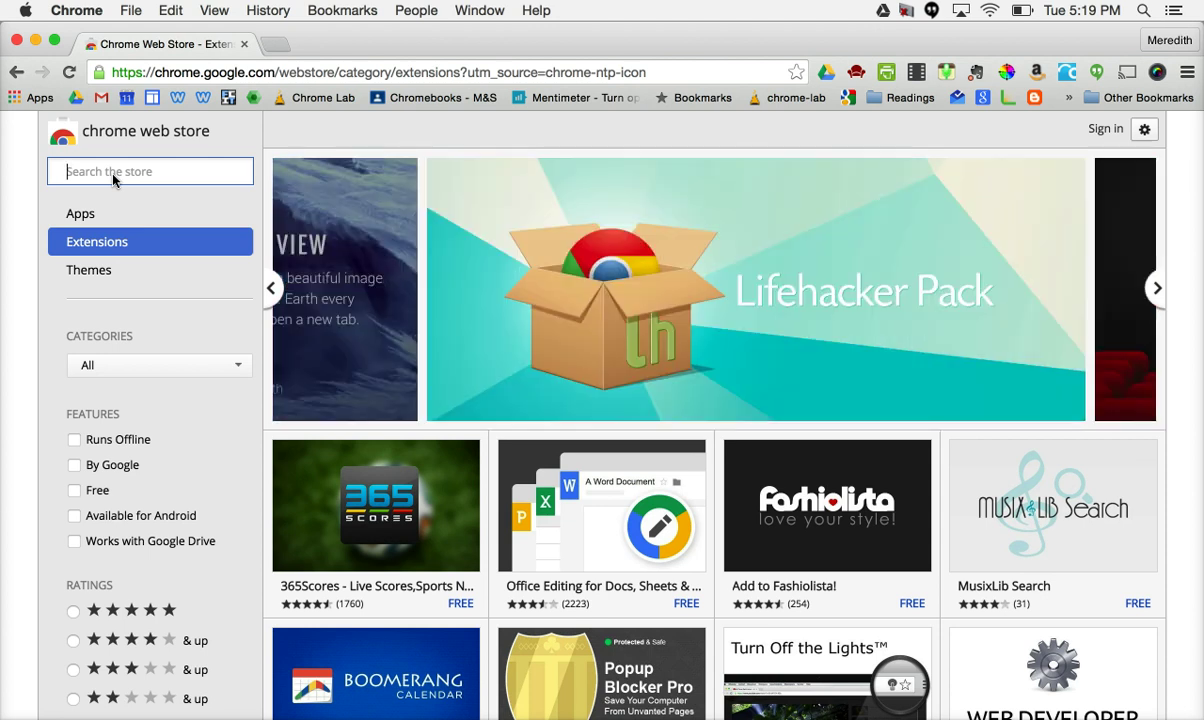
{"action": "type", "text": "speak"}
{"action": "key", "text": "BackSpace"}
{"action": "type", "text": "it"}
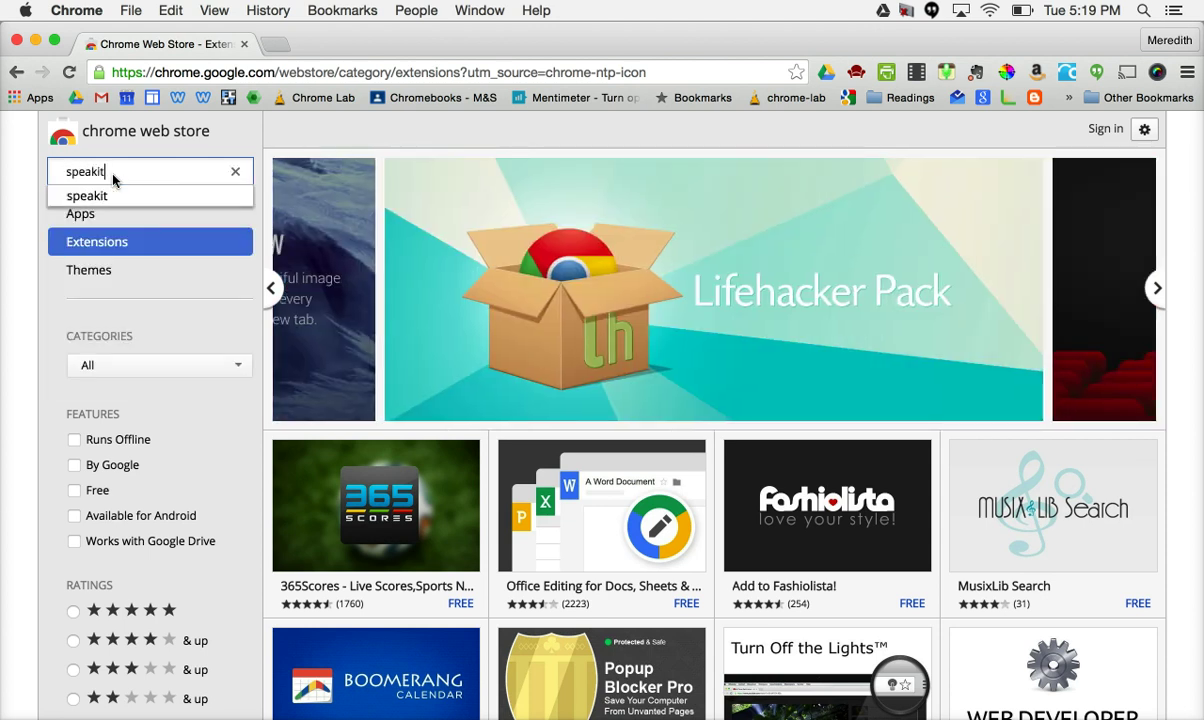
{"action": "key", "text": "Return"}
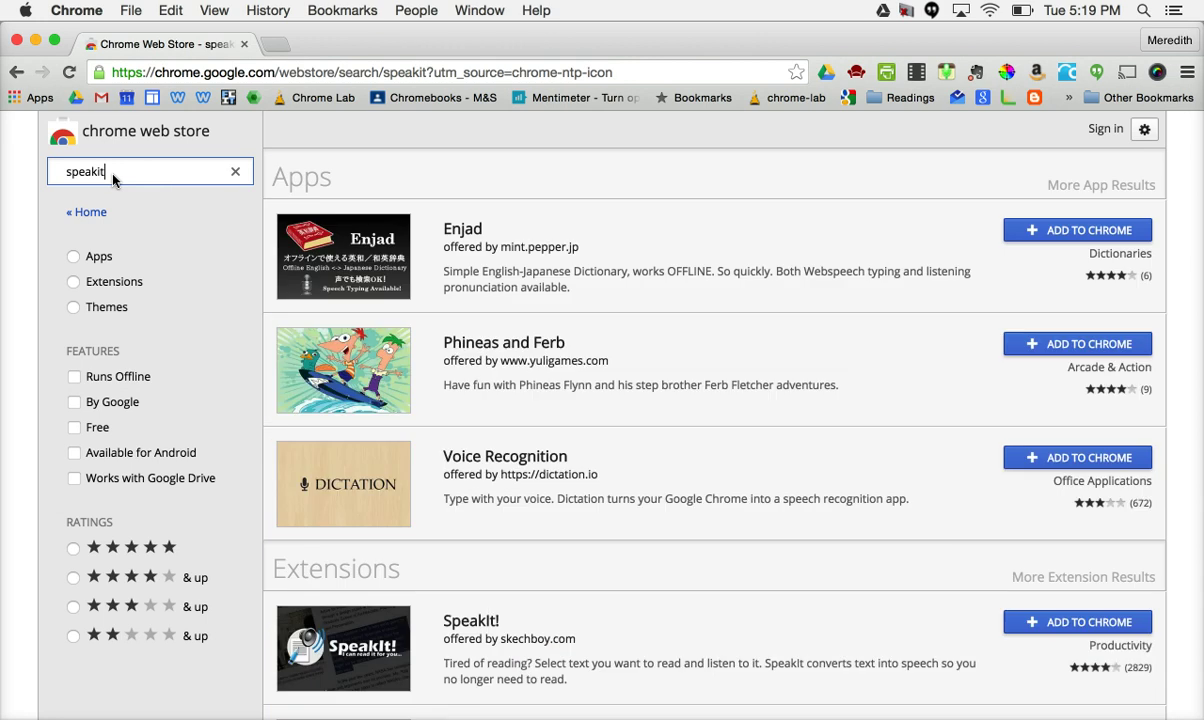
{"action": "scroll", "coordinate": [431, 261], "scroll_direction": "down", "scroll_amount": 5}
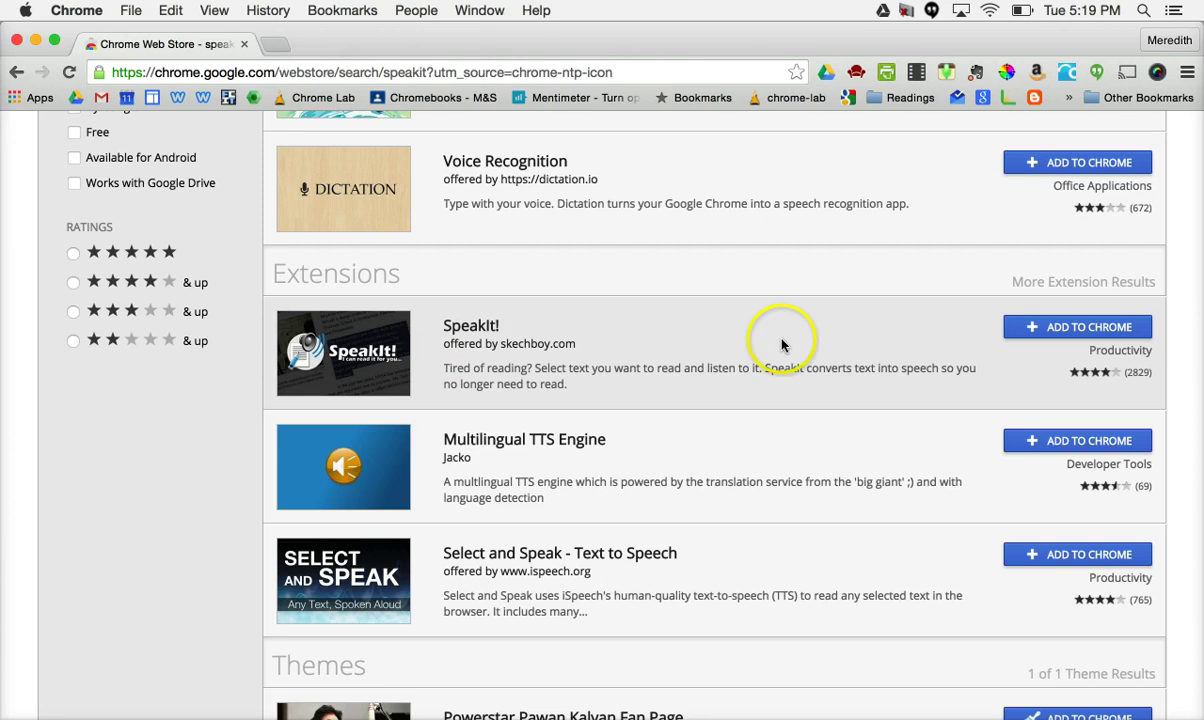
Install the SpeakIt! extension and play its test sentence aloud from the Options page
{"action": "left_click", "coordinate": [1036, 334]}
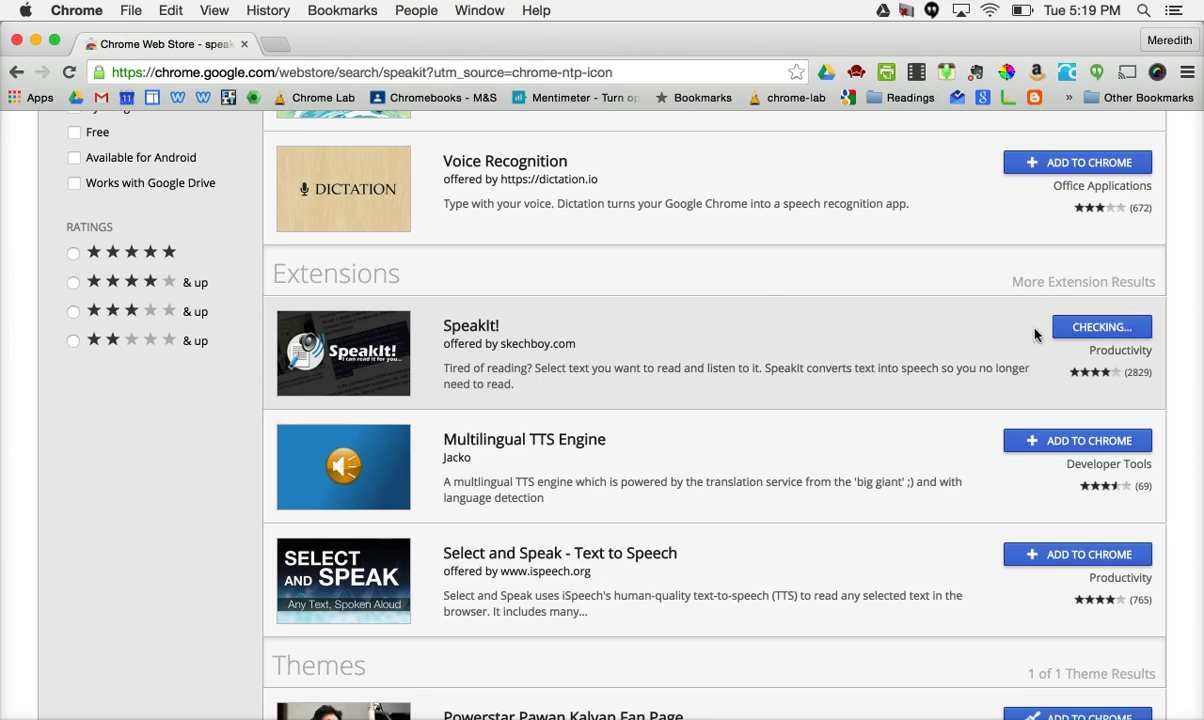
{"action": "left_click", "coordinate": [770, 237]}
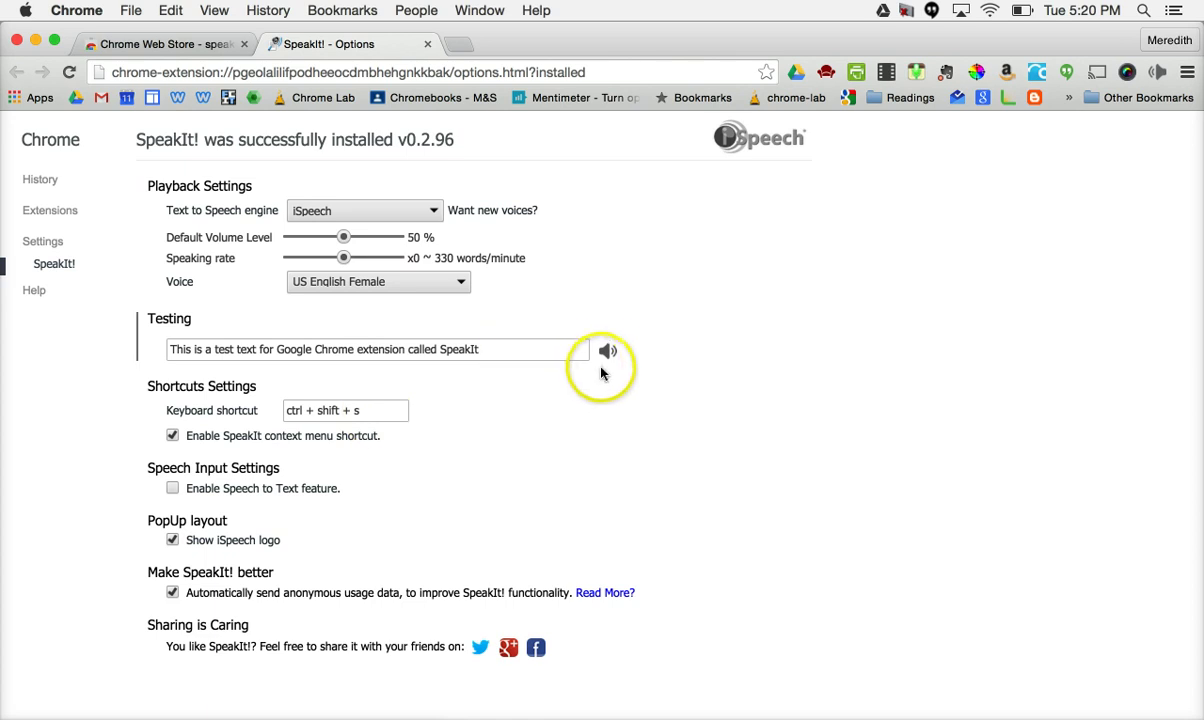
{"action": "left_click", "coordinate": [605, 355]}
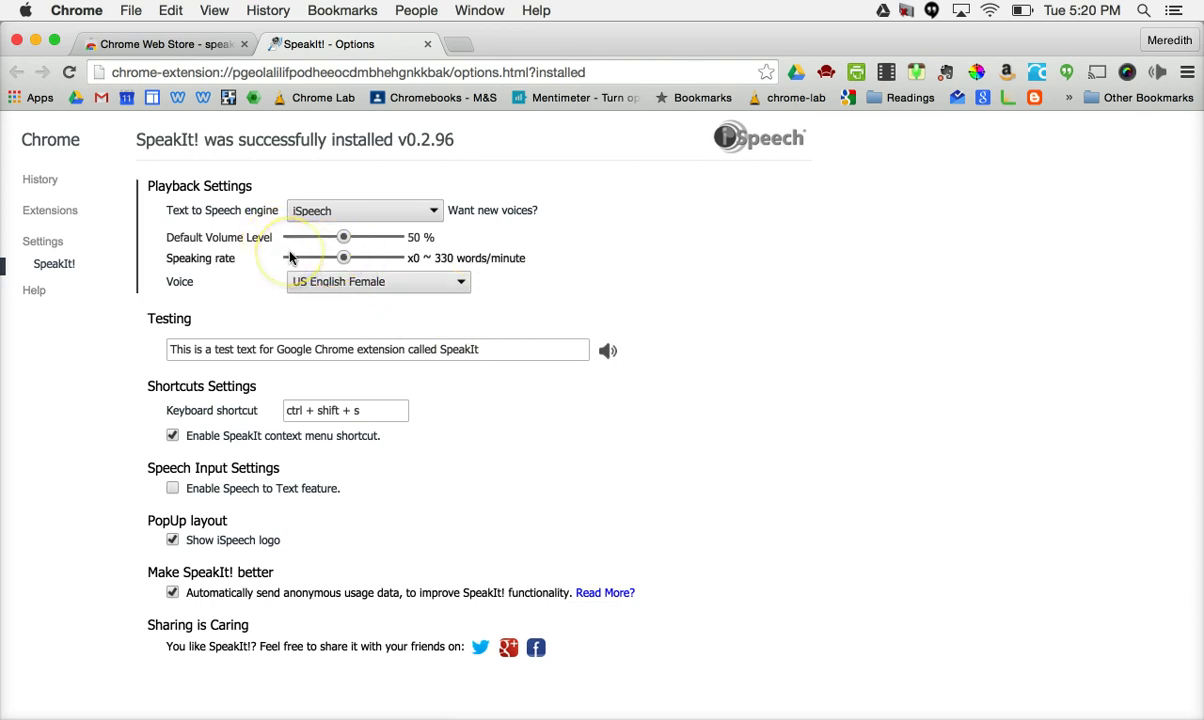
{"action": "left_click", "coordinate": [323, 241]}
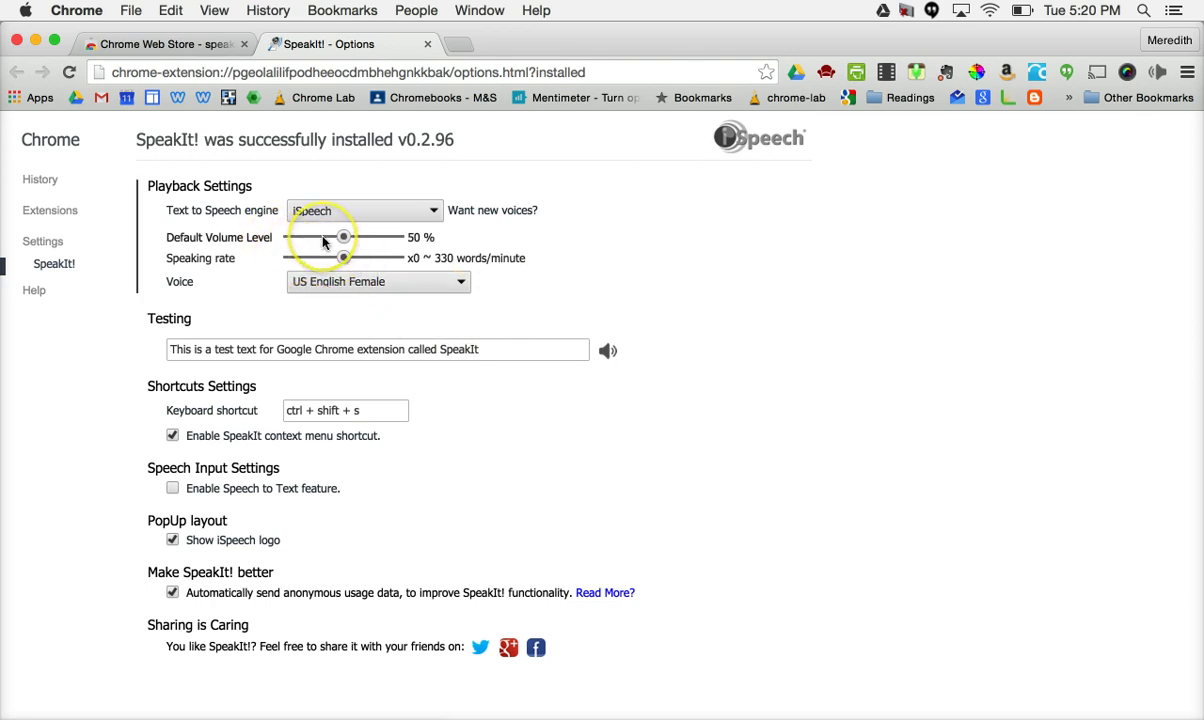
{"action": "left_click", "coordinate": [336, 284]}
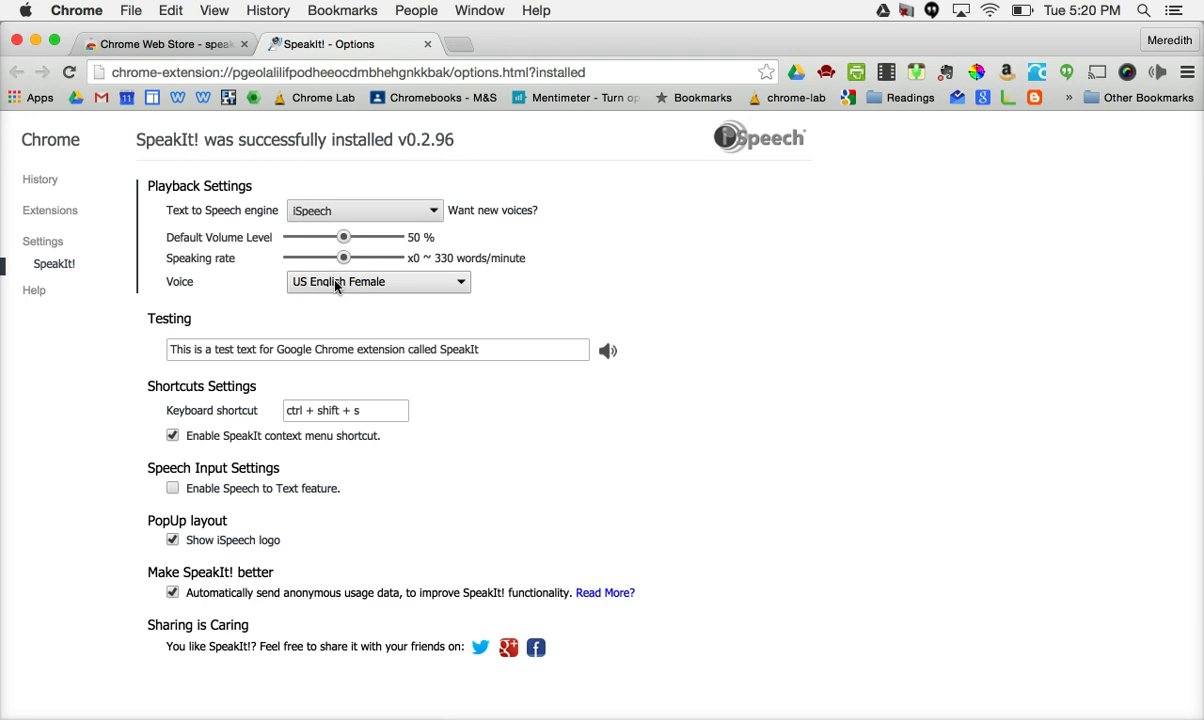
Close the SpeakIt! options page and search the store for 'read and write'
{"action": "left_click", "coordinate": [427, 45]}
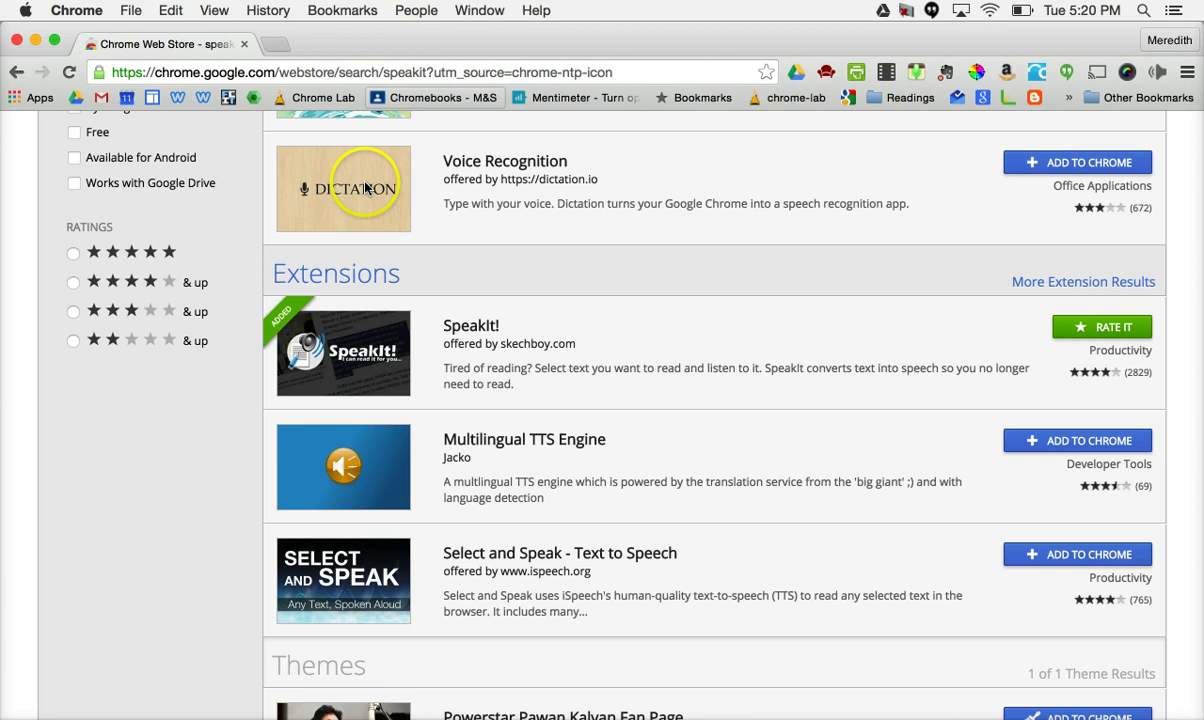
{"action": "scroll", "coordinate": [343, 238], "scroll_direction": "up", "scroll_amount": 5}
{"action": "left_click", "coordinate": [185, 164]}
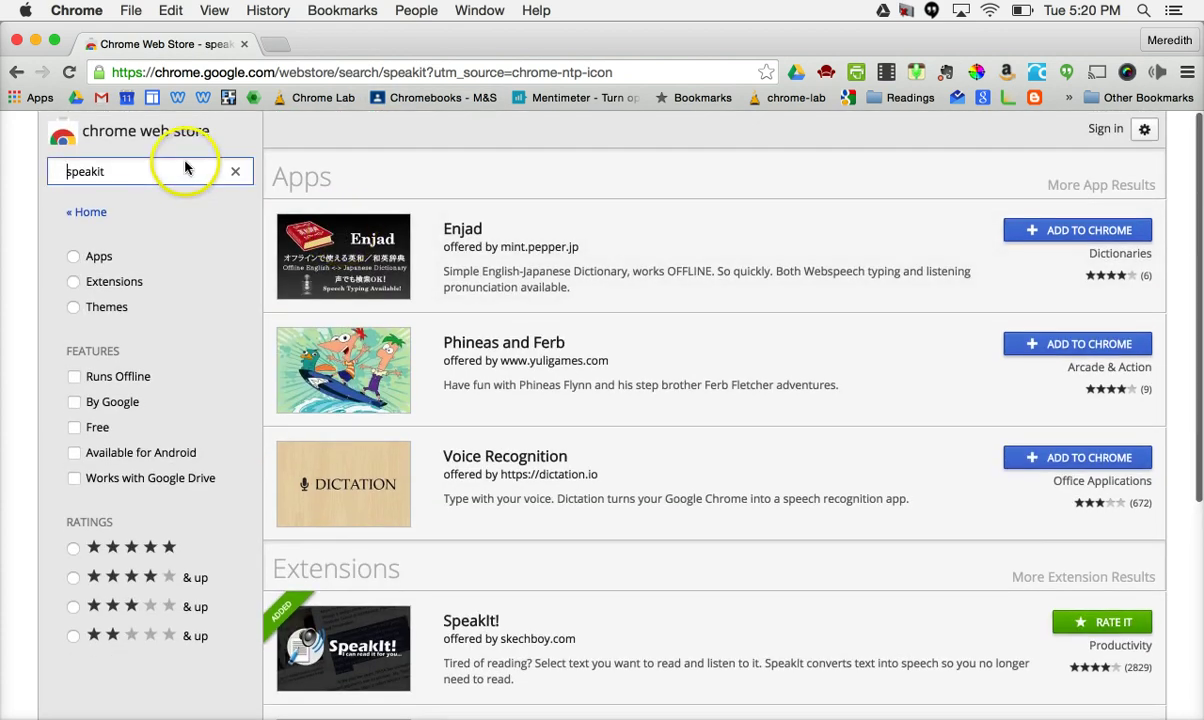
{"action": "key", "text": "super+a"}
{"action": "type", "text": "re"}
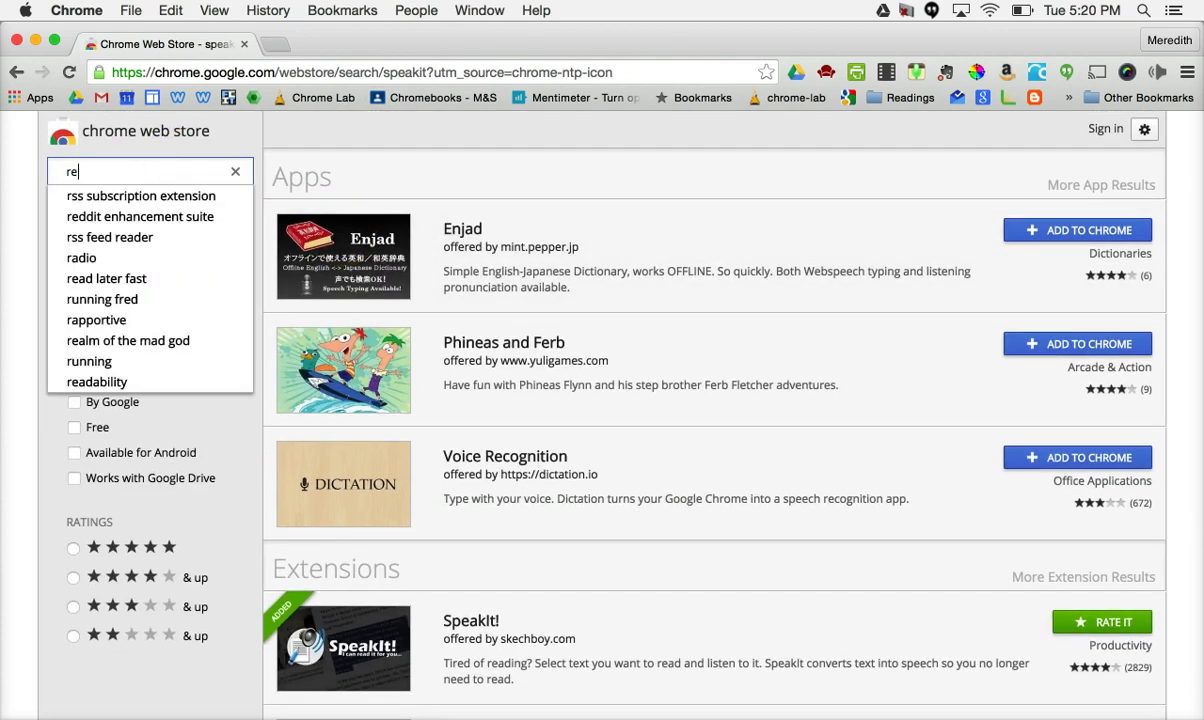
{"action": "type", "text": "ad and write"}
{"action": "key", "text": "Return"}
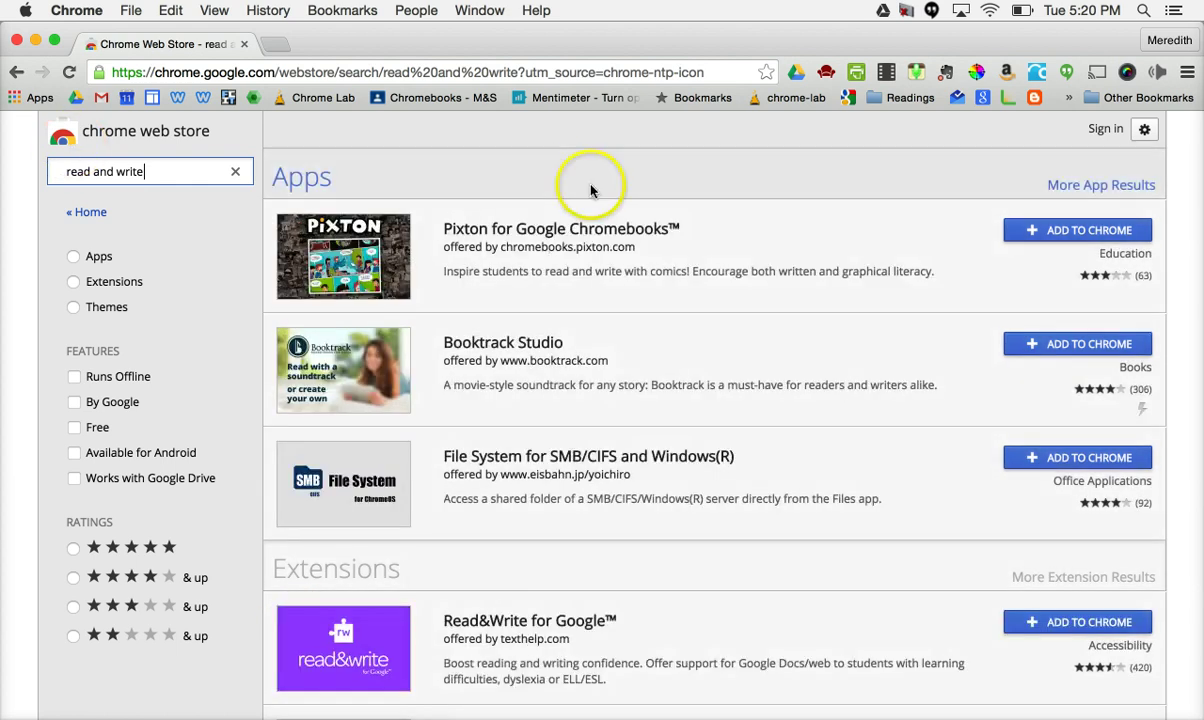
Add the Read&Write for Google extension to Chrome
{"action": "scroll", "coordinate": [708, 311], "scroll_direction": "down", "scroll_amount": 5}
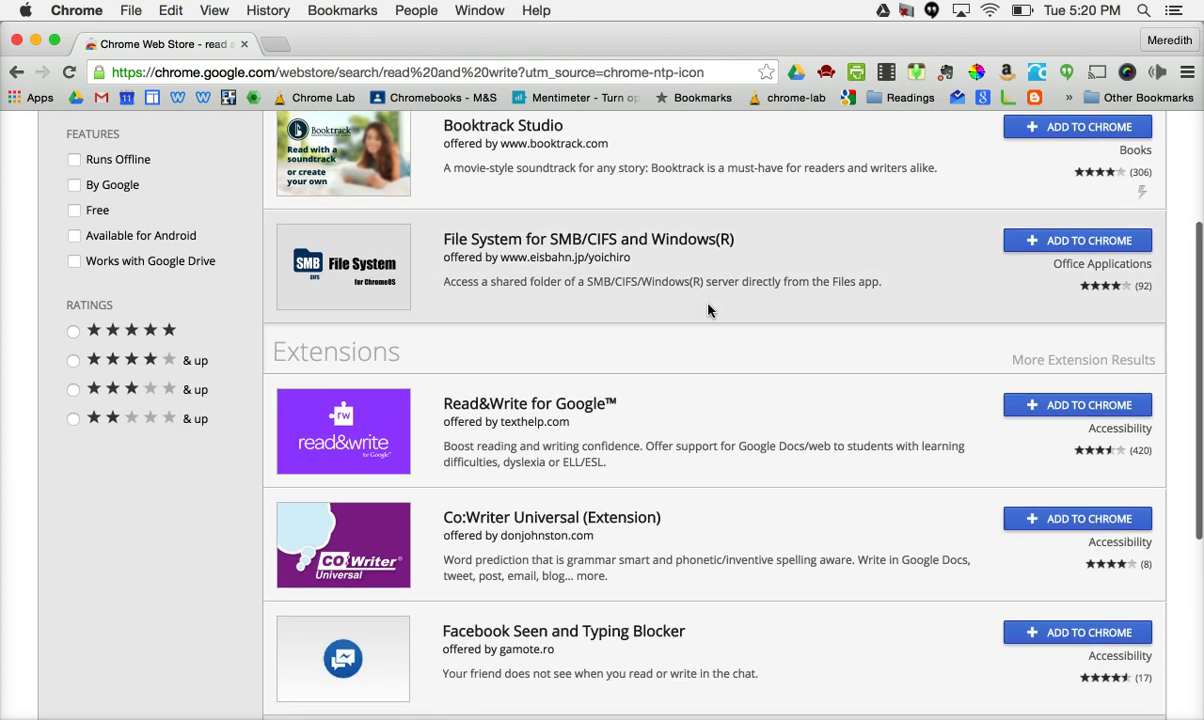
{"action": "left_click", "coordinate": [1044, 405]}
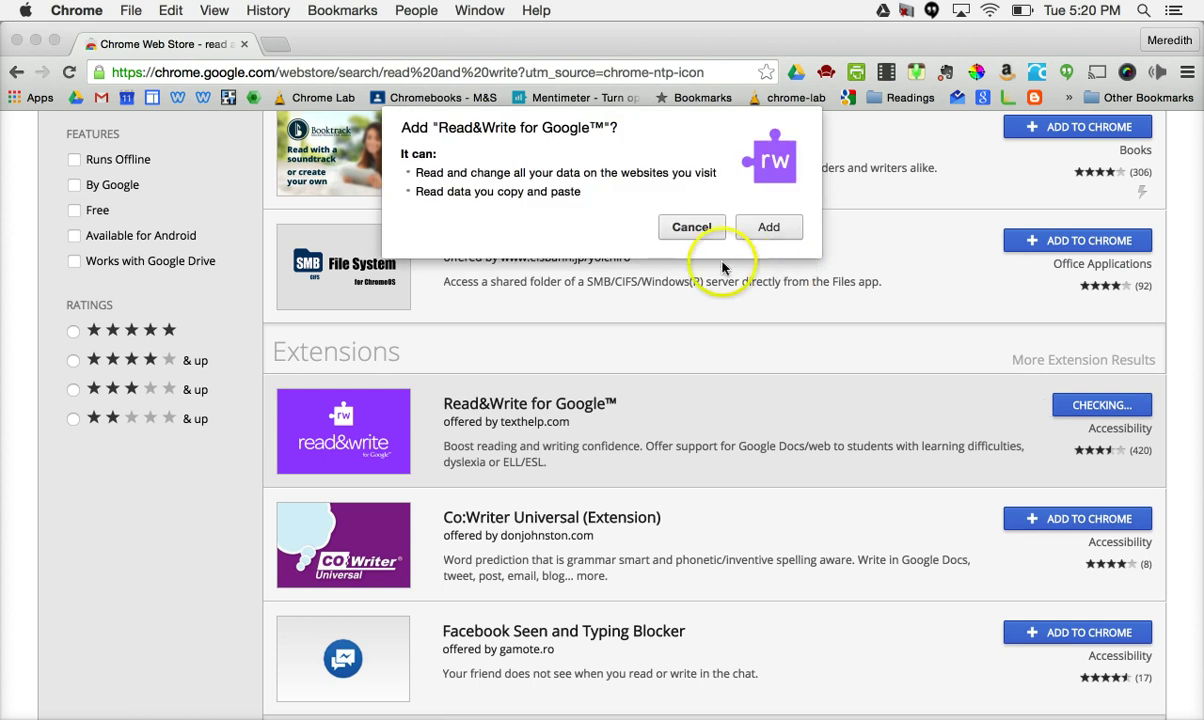
{"action": "left_click", "coordinate": [768, 228]}
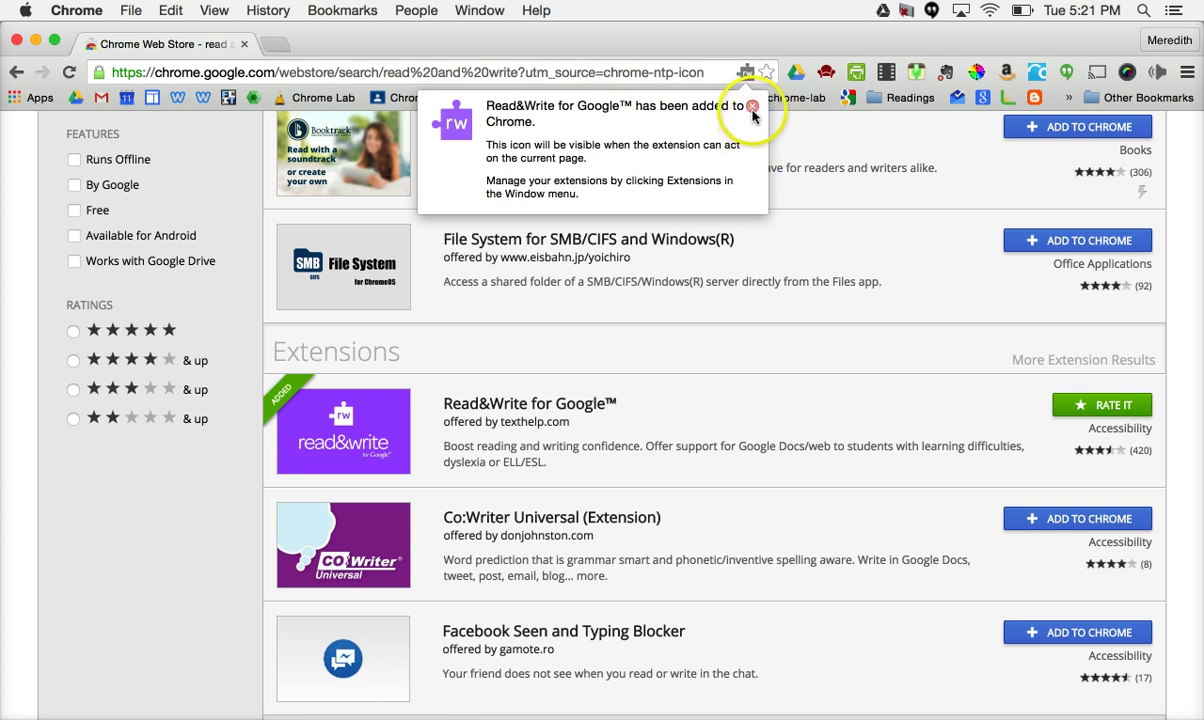
Dismiss the Read&Write notice and search the store for 'speech to text'
{"action": "left_click", "coordinate": [752, 107]}
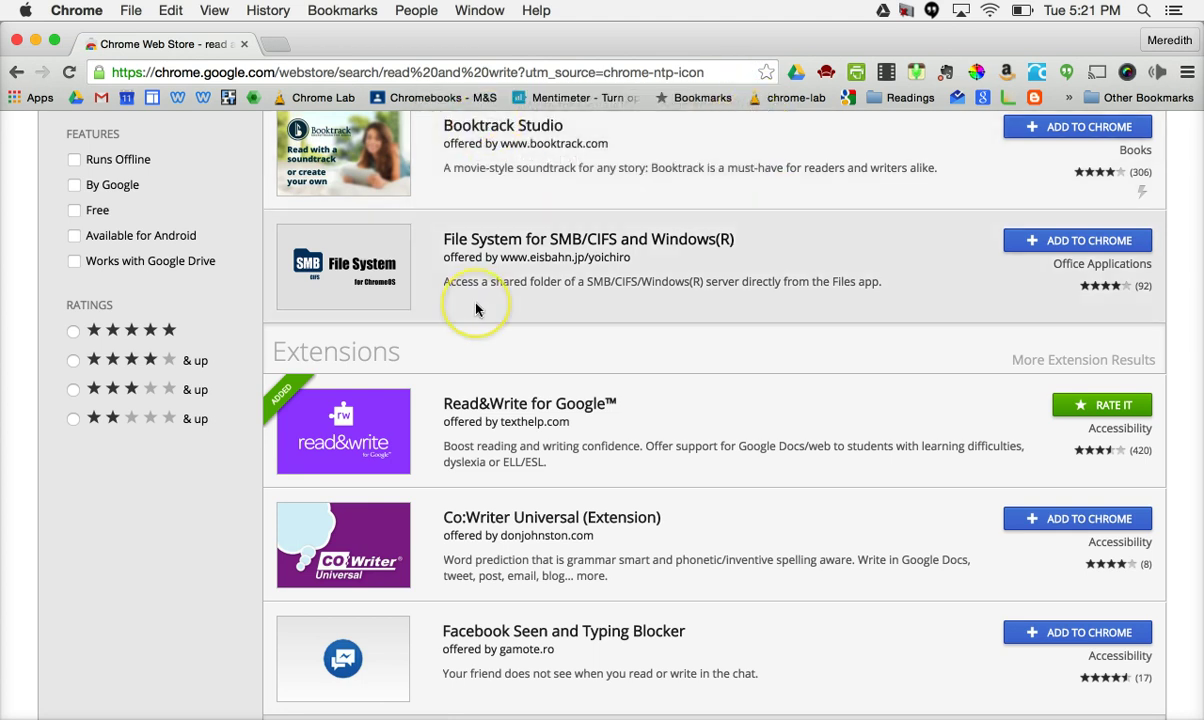
{"action": "scroll", "coordinate": [476, 309], "scroll_direction": "up", "scroll_amount": 4}
{"action": "left_click", "coordinate": [202, 177]}
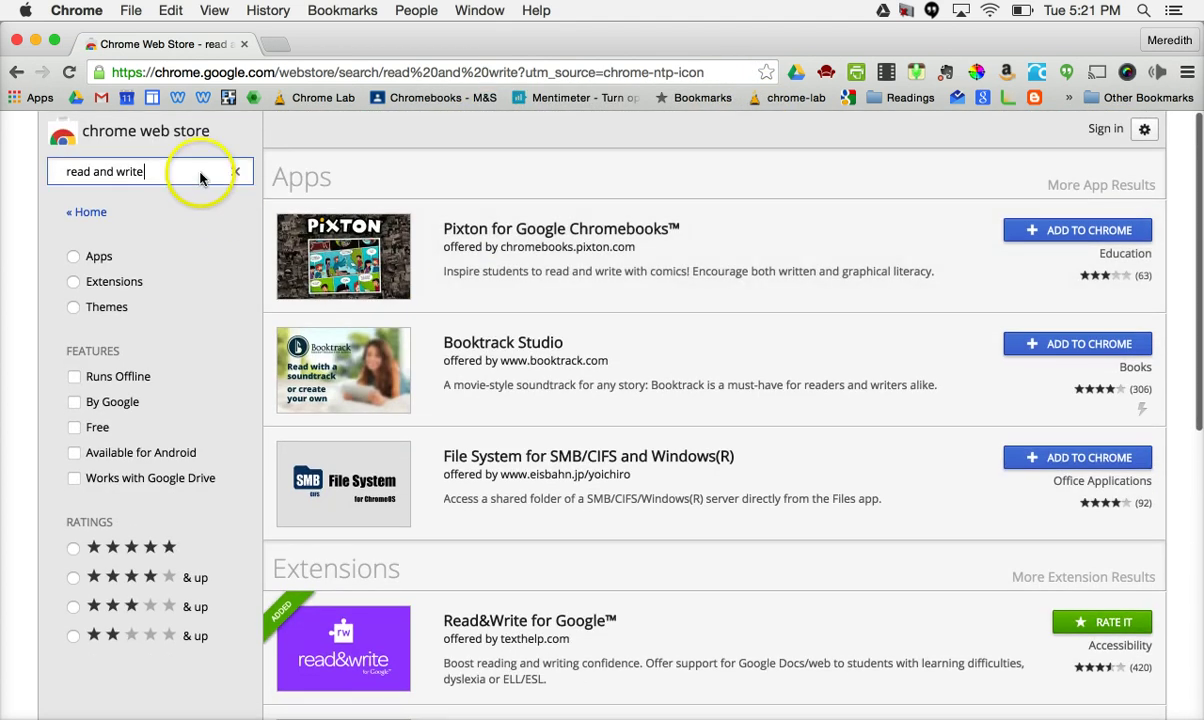
{"action": "left_click_drag", "start_coordinate": [202, 177], "coordinate": [15, 142]}
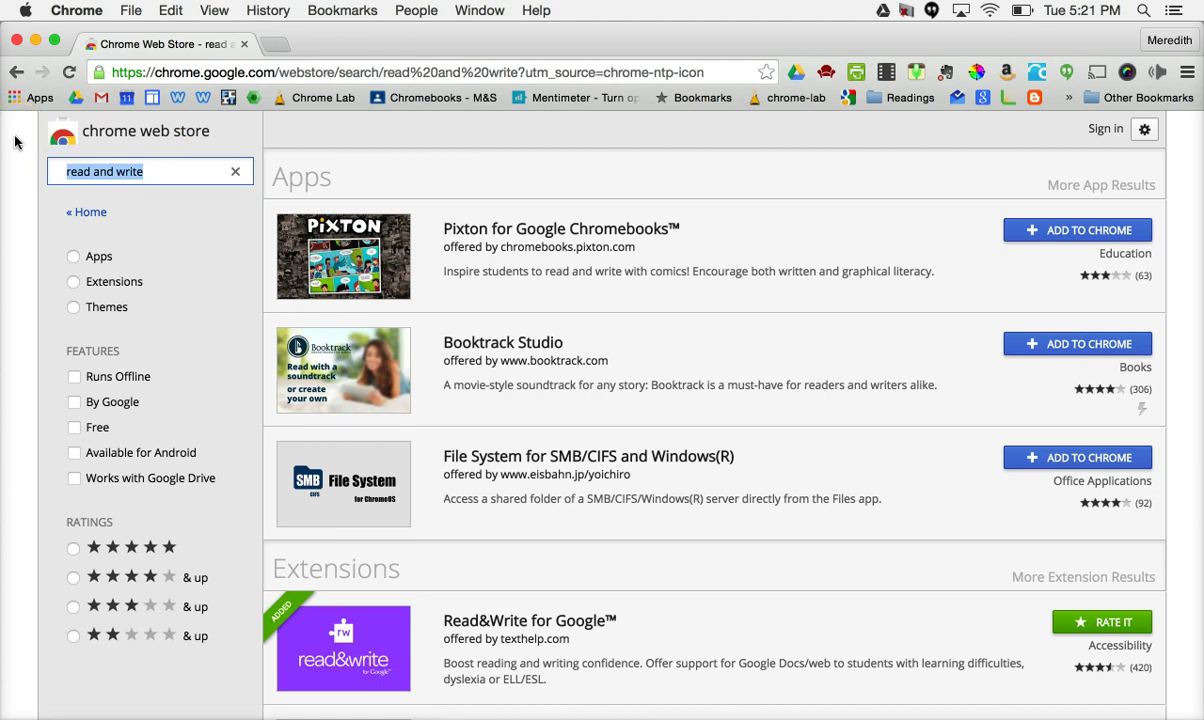
{"action": "type", "text": "speech to text"}
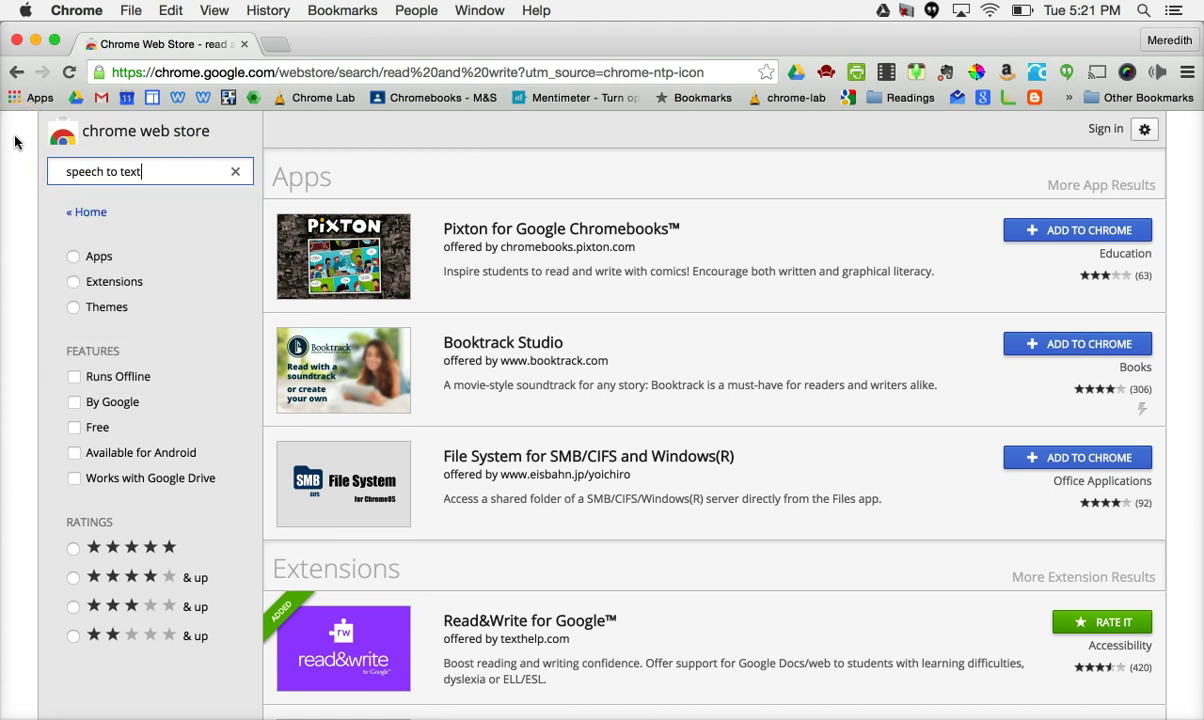
{"action": "key", "text": "Return"}
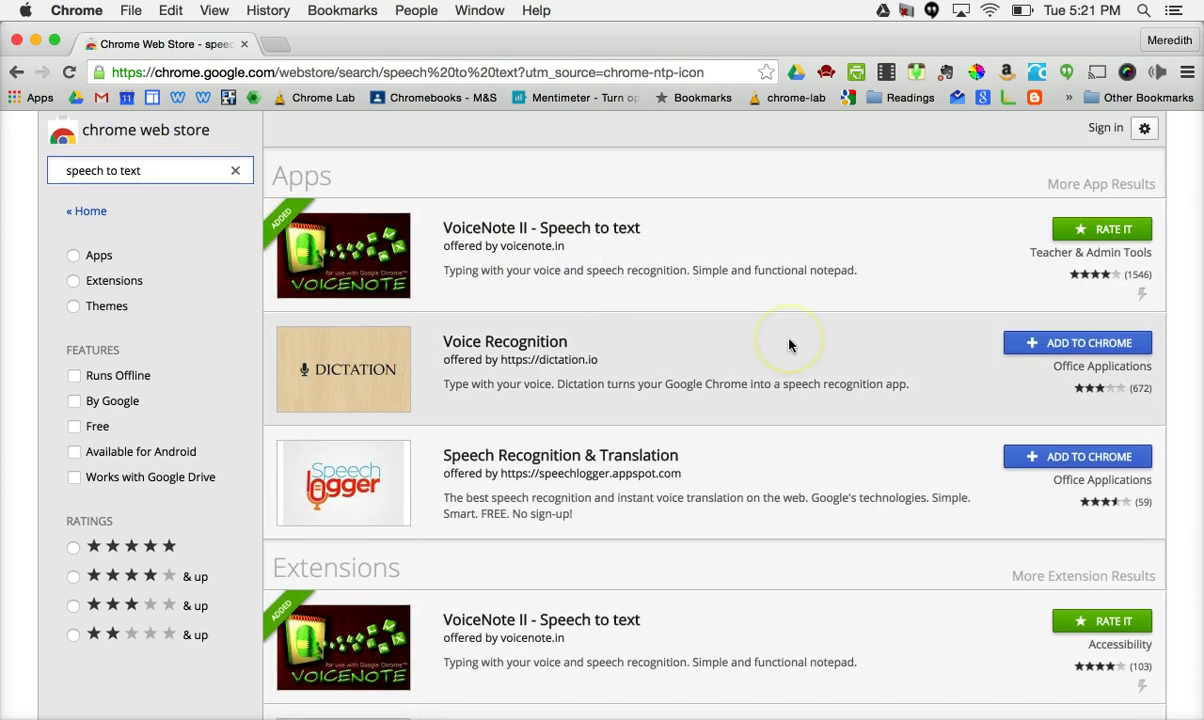
Add the Speech Recognition for Text Inputs extension to Chrome
{"action": "scroll", "coordinate": [785, 345], "scroll_direction": "down", "scroll_amount": 4}
{"action": "scroll", "coordinate": [789, 345], "scroll_direction": "down", "scroll_amount": 3}
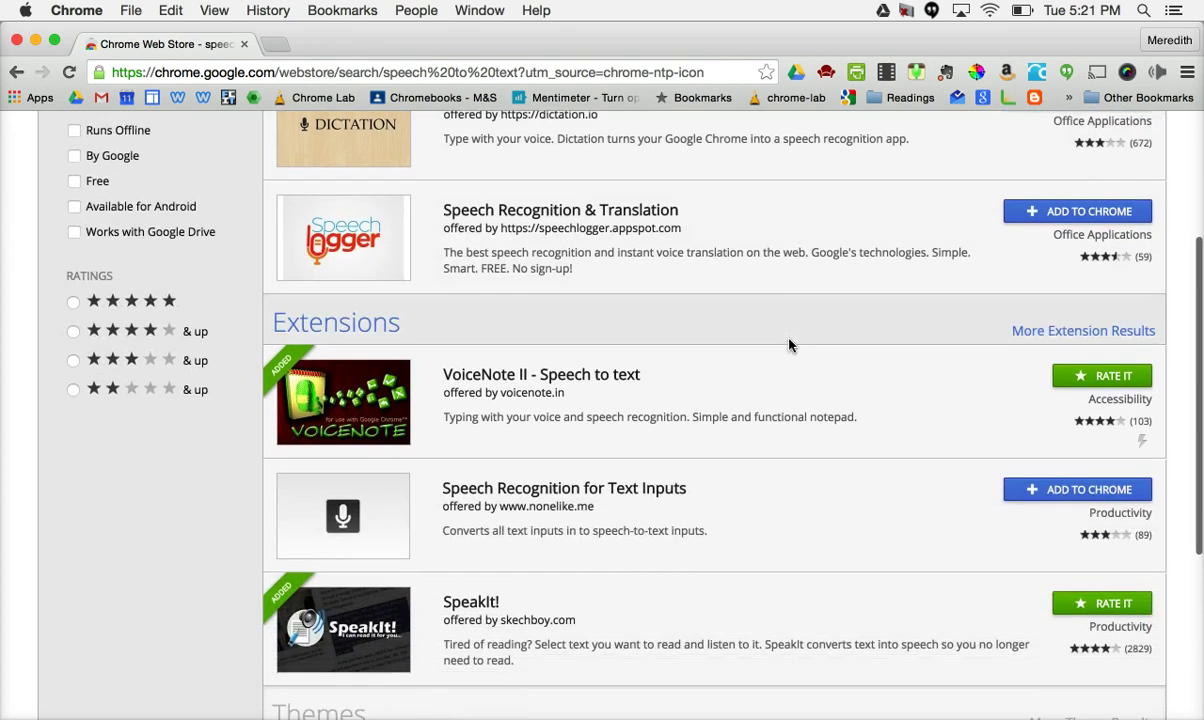
{"action": "left_click", "coordinate": [604, 483]}
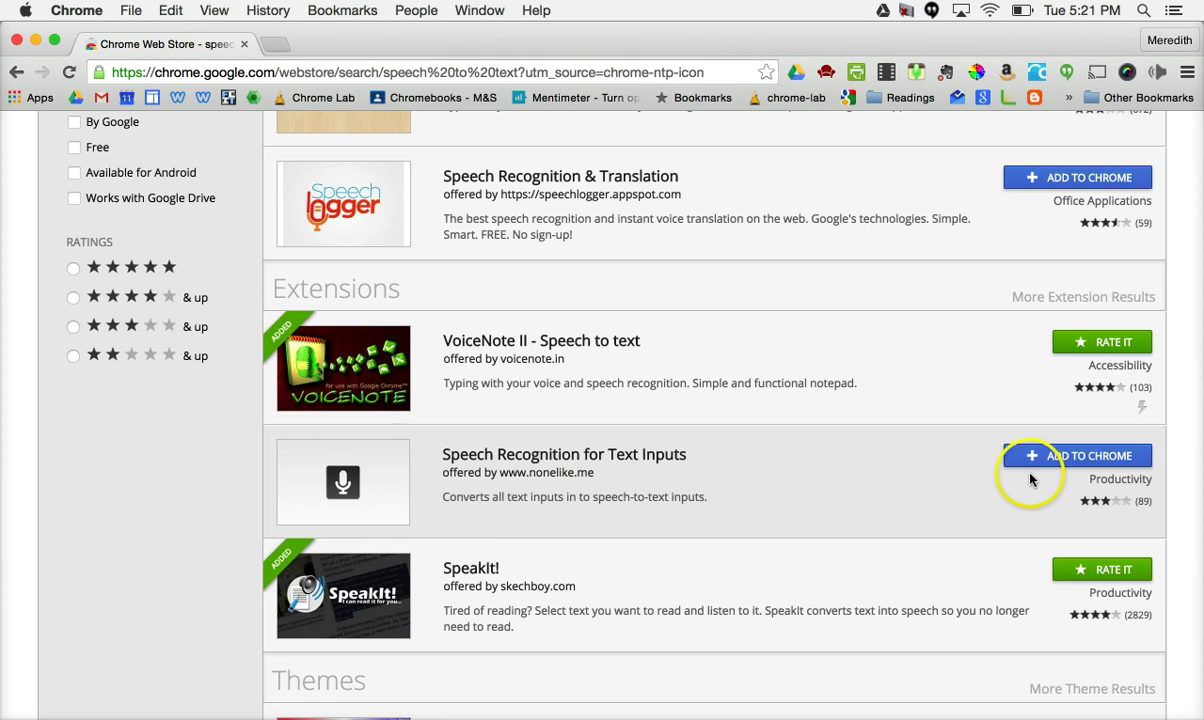
{"action": "left_click", "coordinate": [1047, 458]}
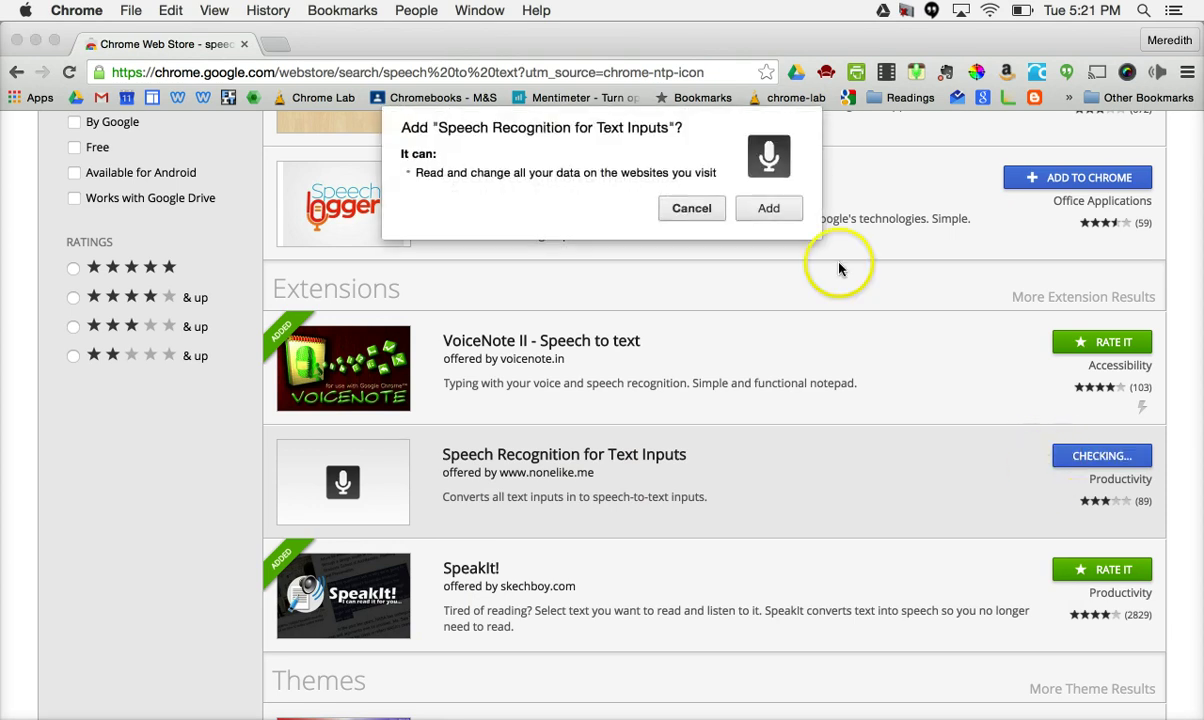
{"action": "left_click", "coordinate": [767, 207]}
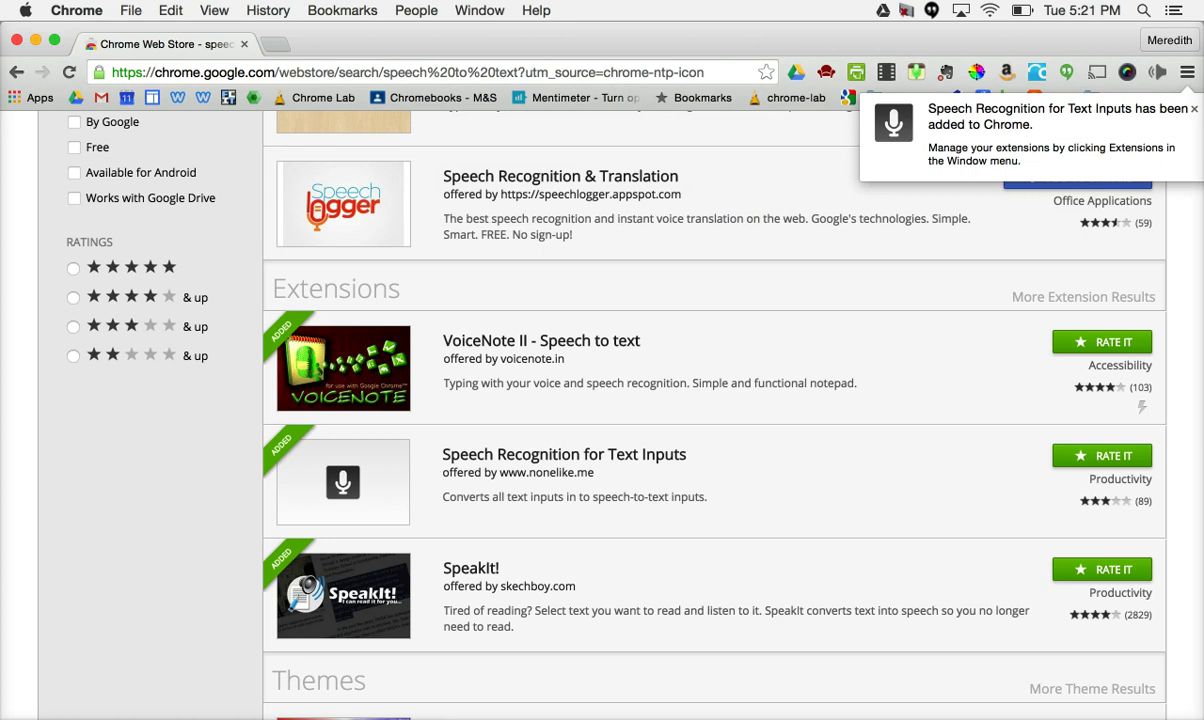
{"action": "left_click", "coordinate": [263, 73]}
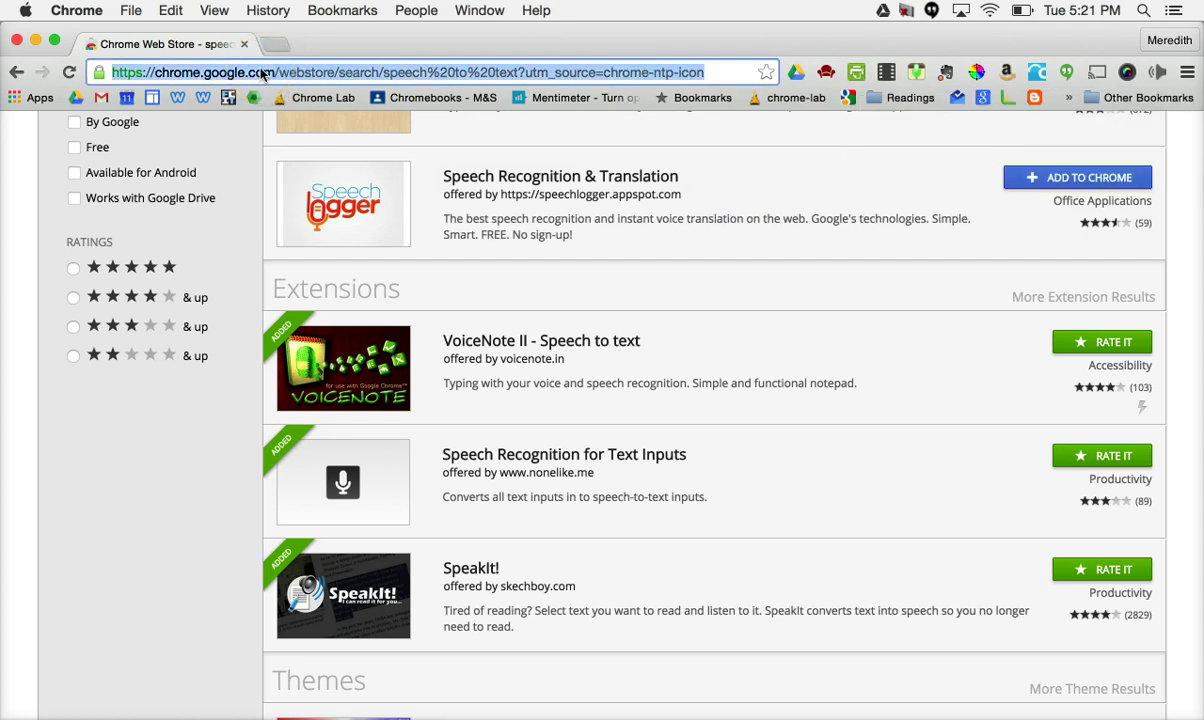
{"action": "type", "text": "www.ki"}
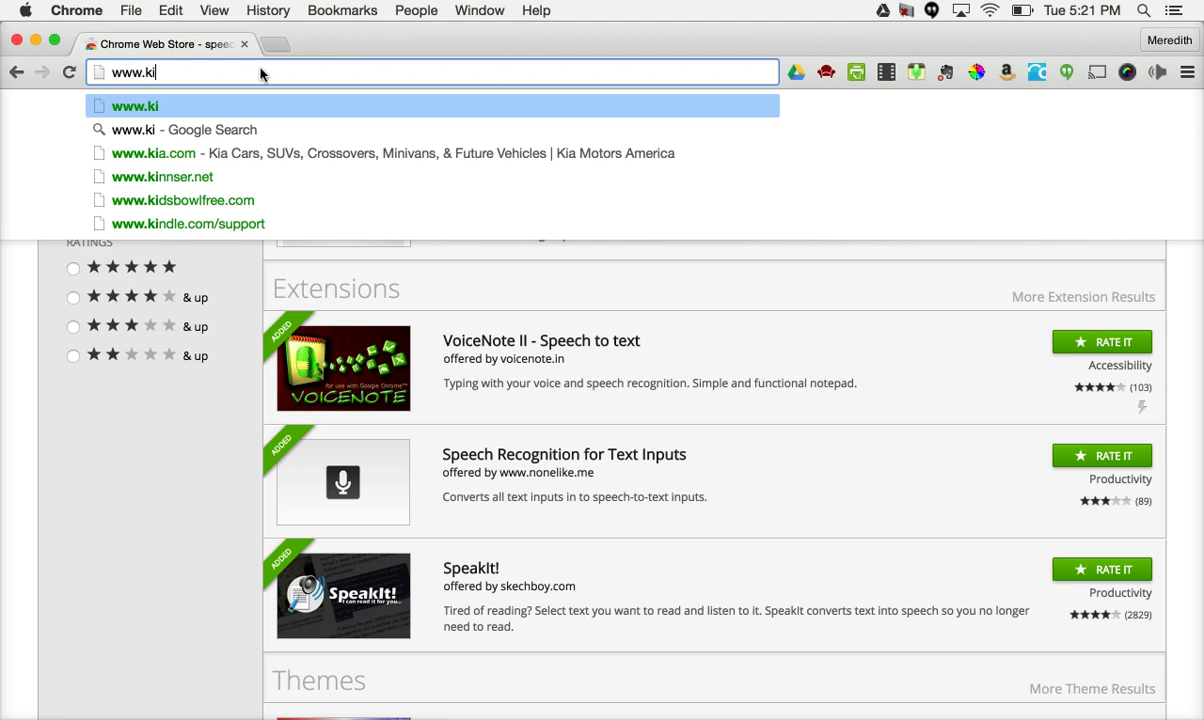
{"action": "type", "text": "drex.org"}
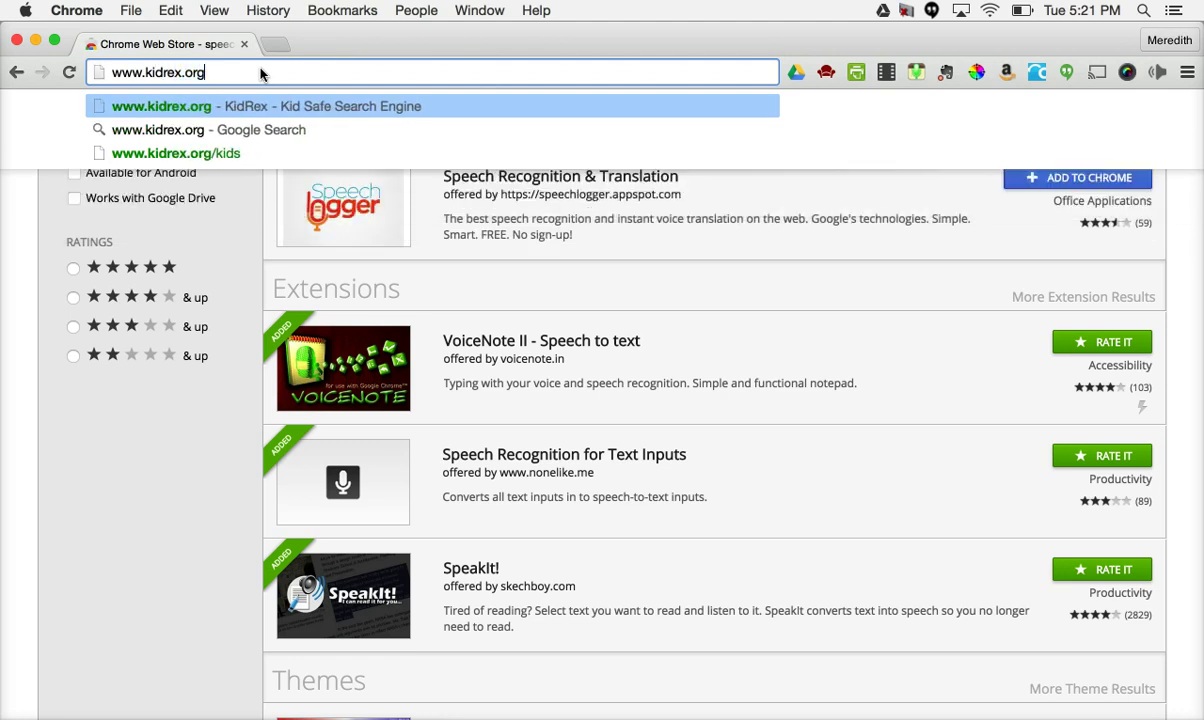
{"action": "key", "text": "Return"}
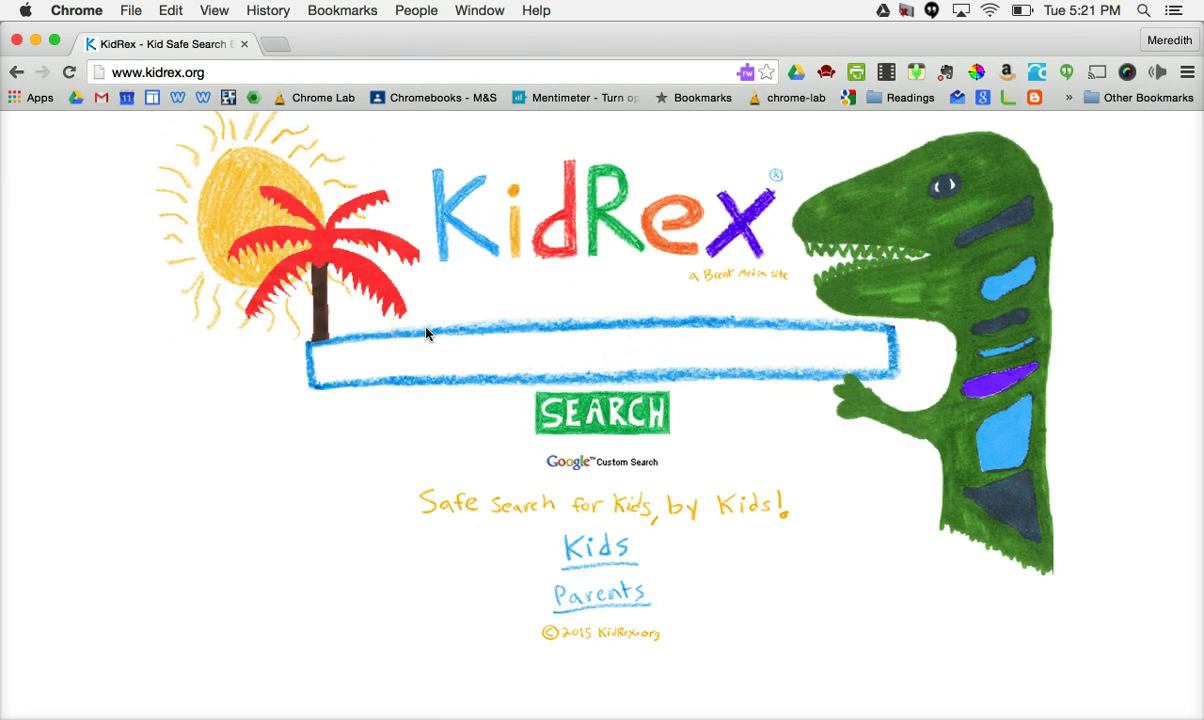
Search KidRex for 'harbor seal facts for kids' and scroll through the results
{"action": "type", "text": "harbor"}
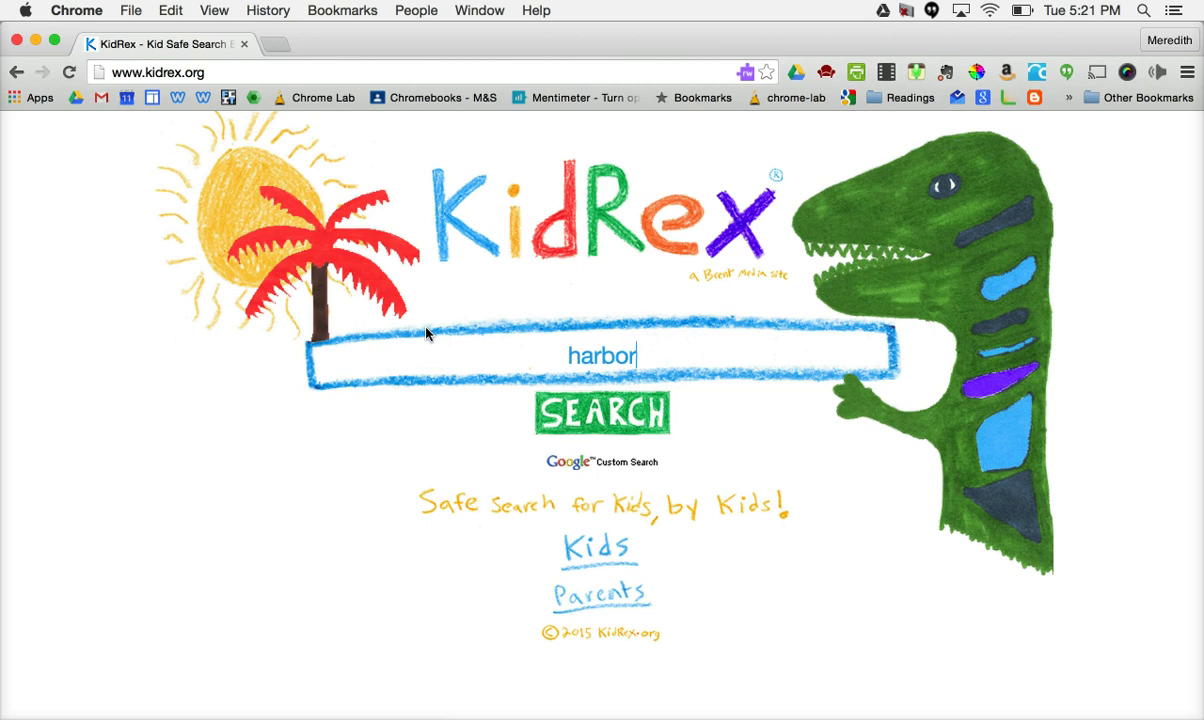
{"action": "type", "text": " seal"}
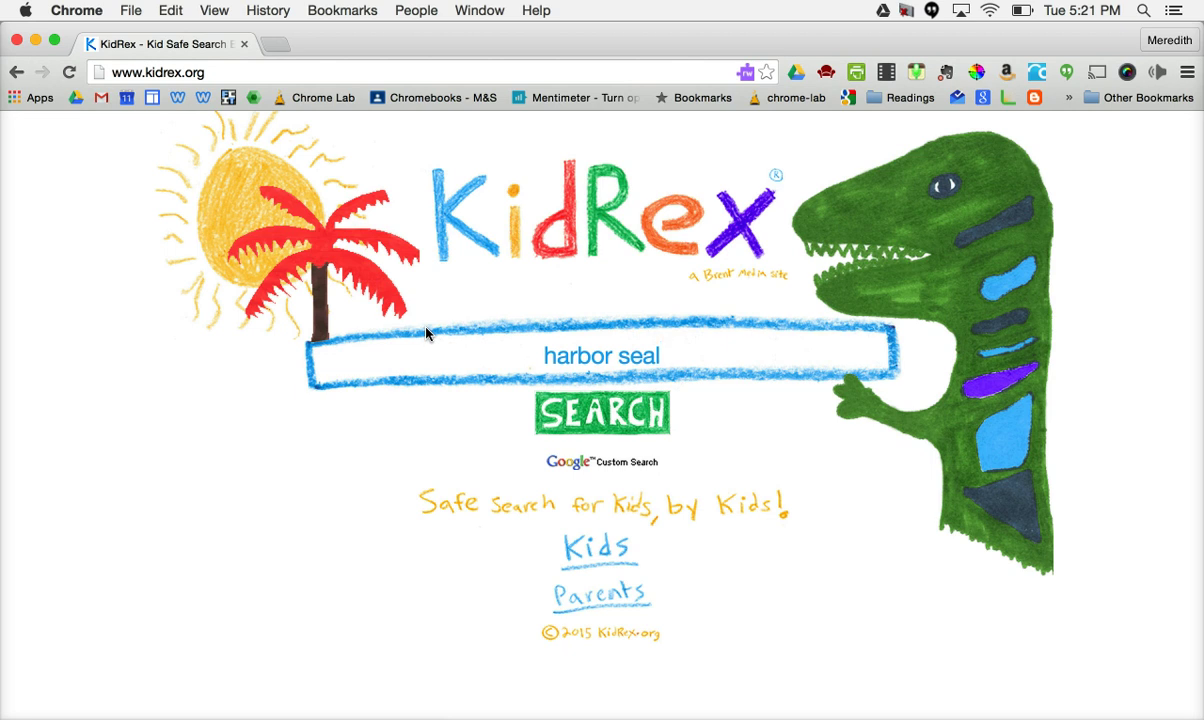
{"action": "type", "text": "fact"}
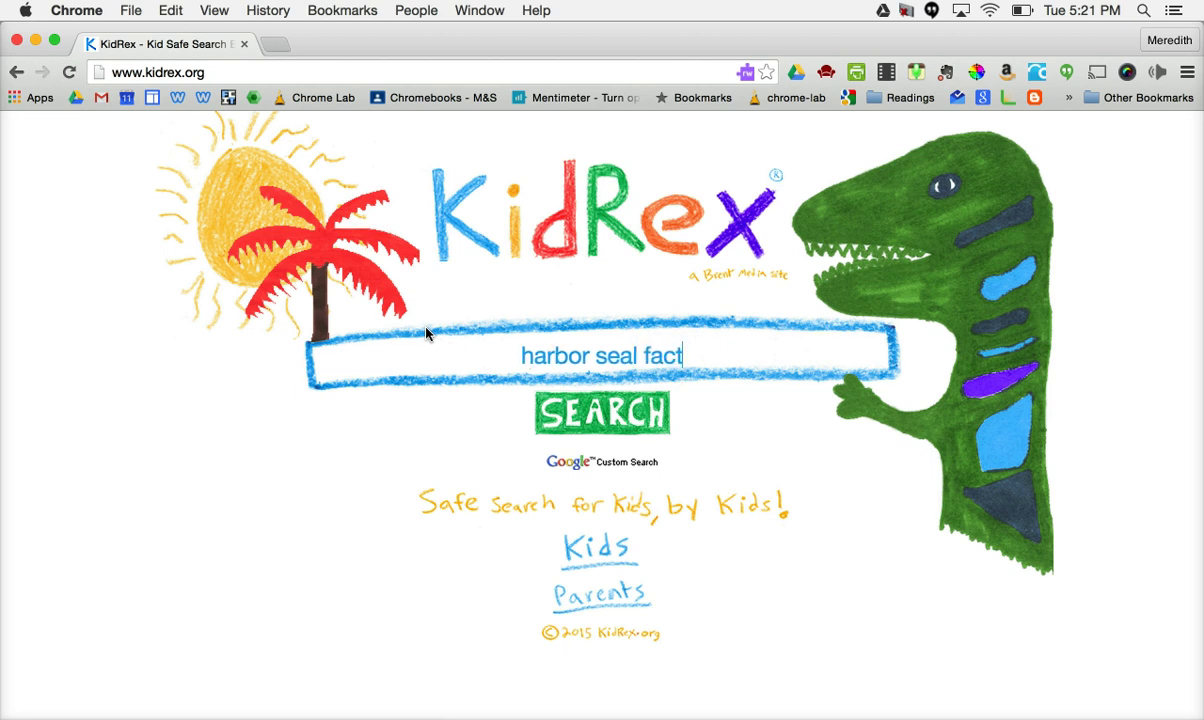
{"action": "type", "text": "s for kids"}
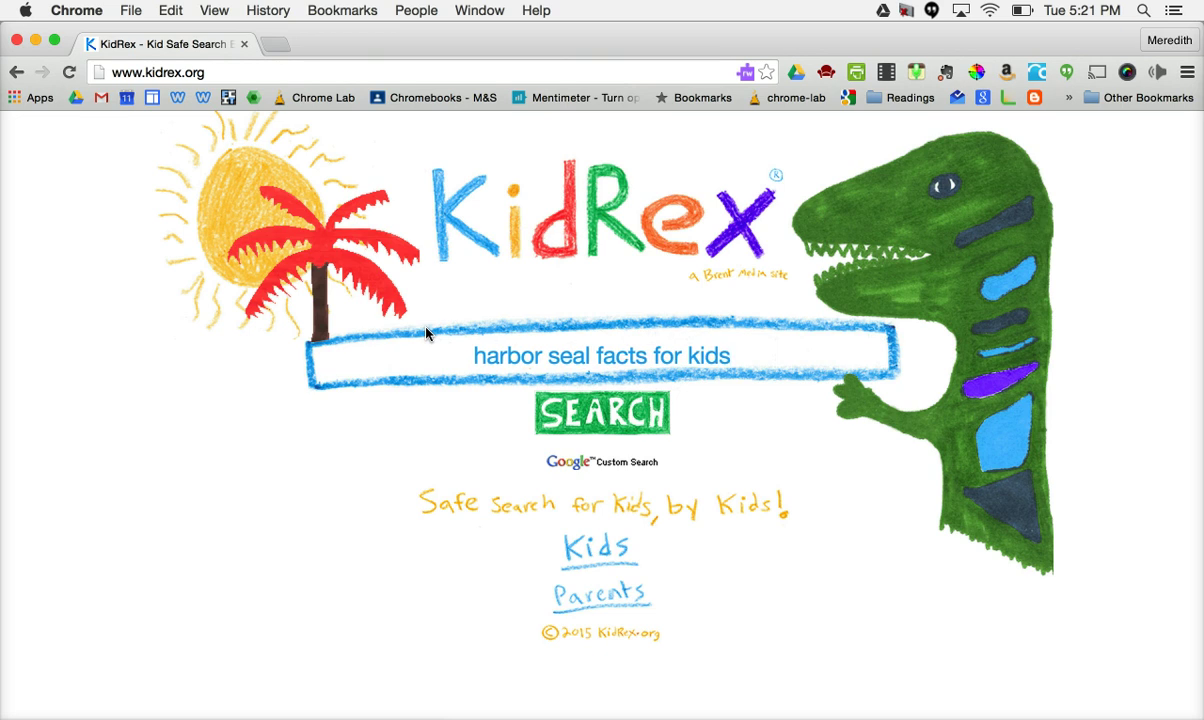
{"action": "left_click", "coordinate": [585, 408]}
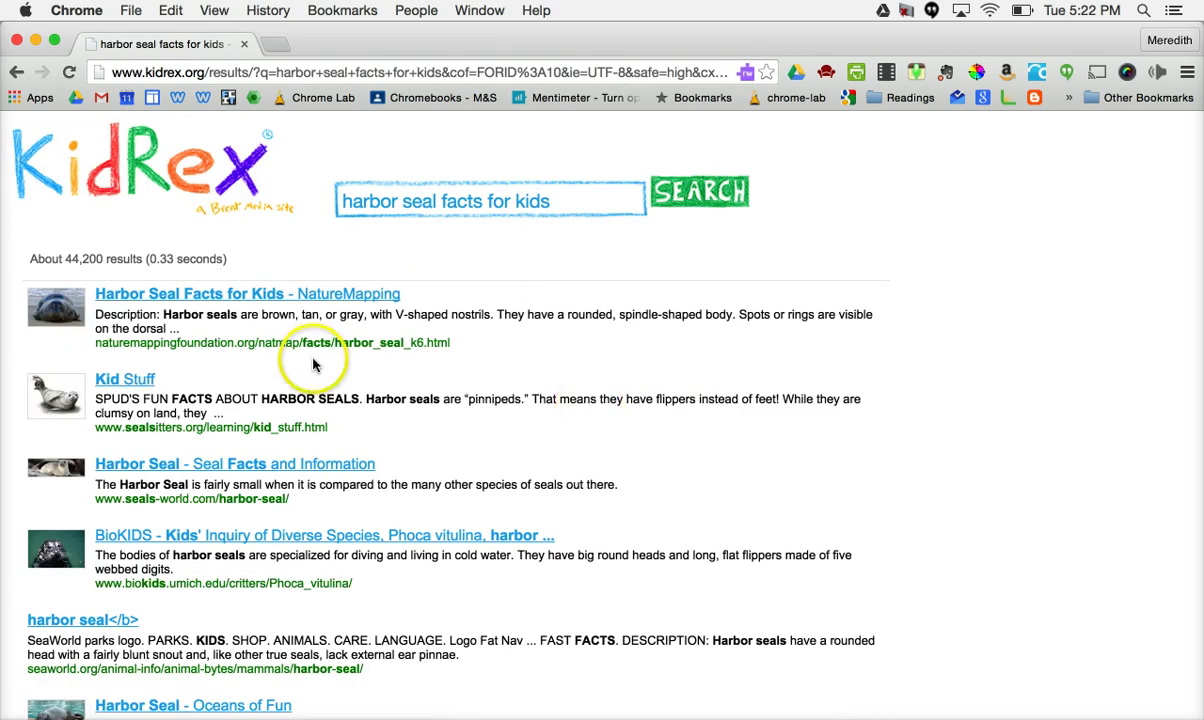
{"action": "scroll", "coordinate": [267, 367], "scroll_direction": "down", "scroll_amount": 2}
{"action": "scroll", "coordinate": [267, 367], "scroll_direction": "down", "scroll_amount": 4}
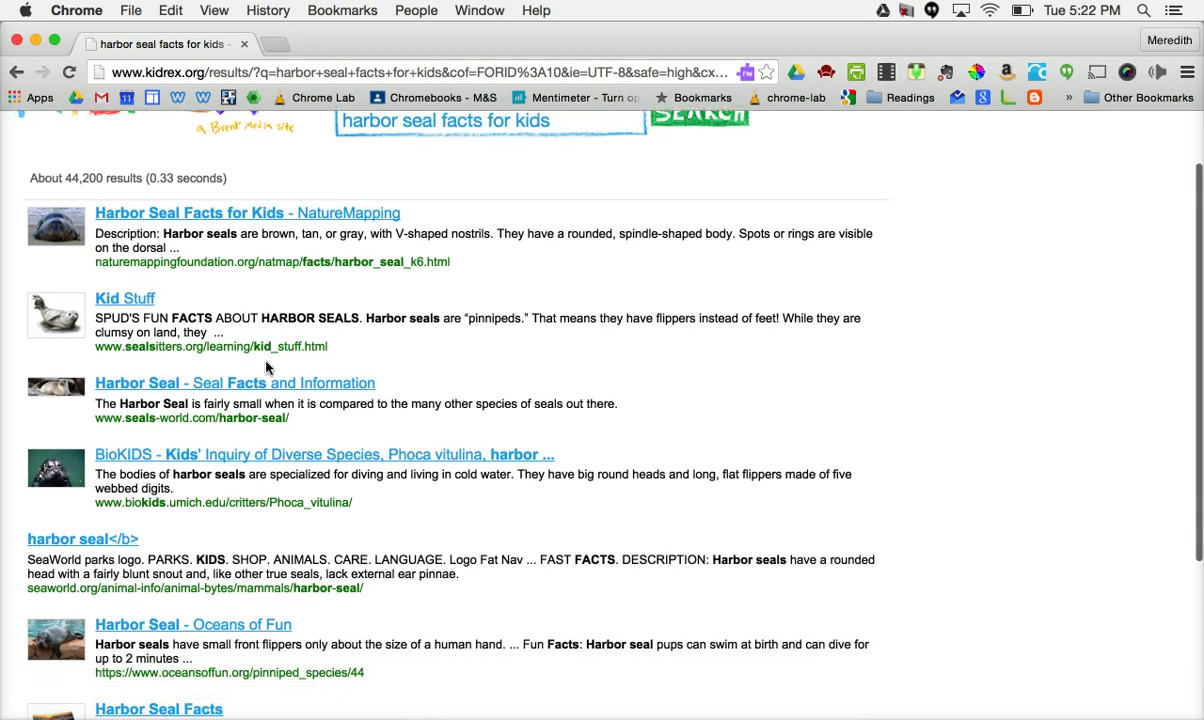
Open the BioKIDS Harbor seal page and scroll to its description
{"action": "left_click", "coordinate": [296, 428]}
{"action": "scroll", "coordinate": [604, 440], "scroll_direction": "down", "scroll_amount": 4}
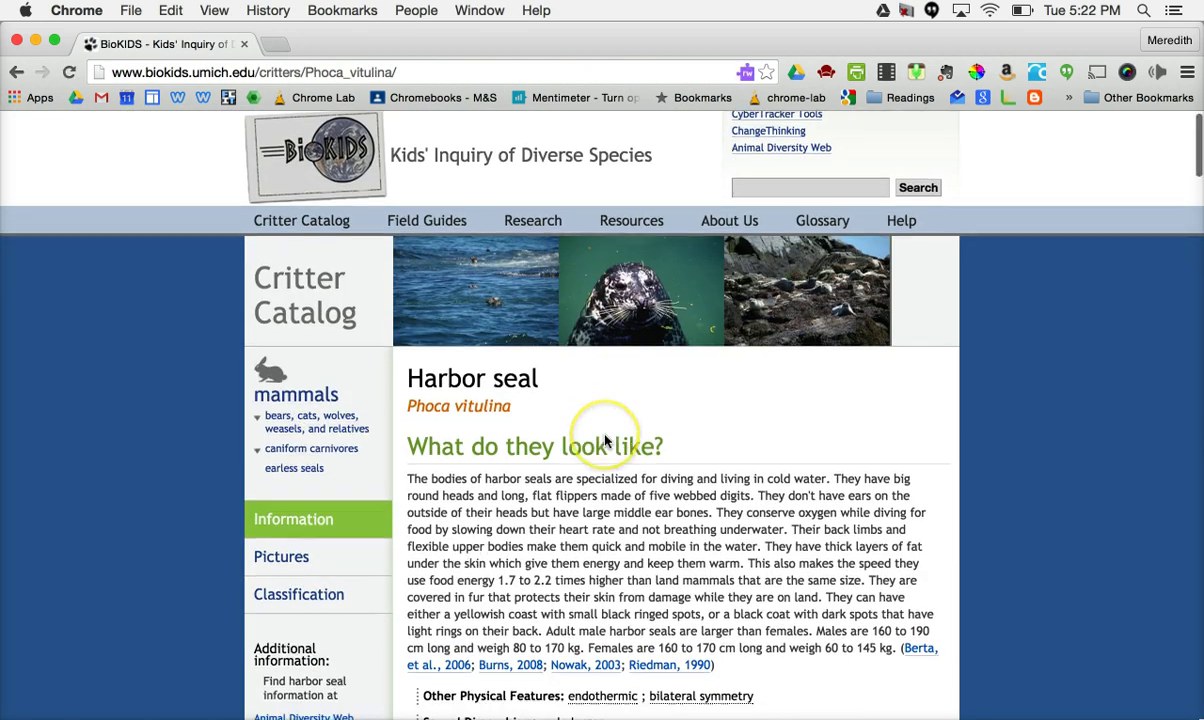
{"action": "scroll", "coordinate": [604, 440], "scroll_direction": "down", "scroll_amount": 5}
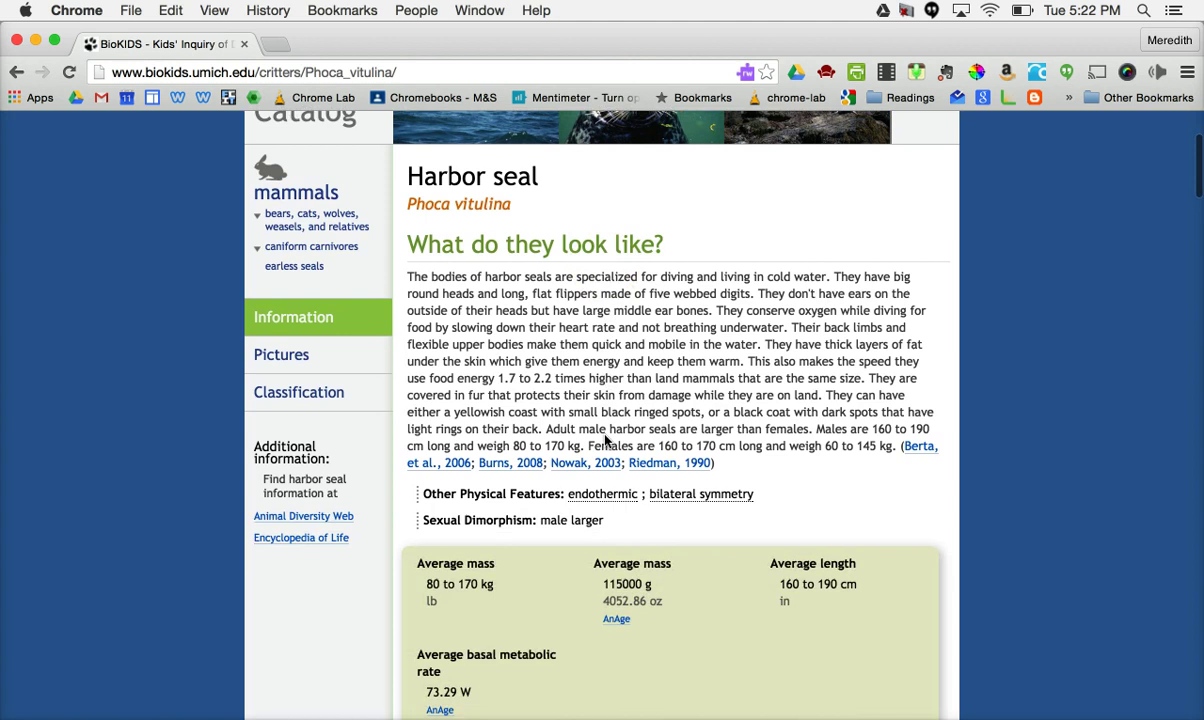
{"action": "scroll", "coordinate": [604, 440], "scroll_direction": "down", "scroll_amount": 2}
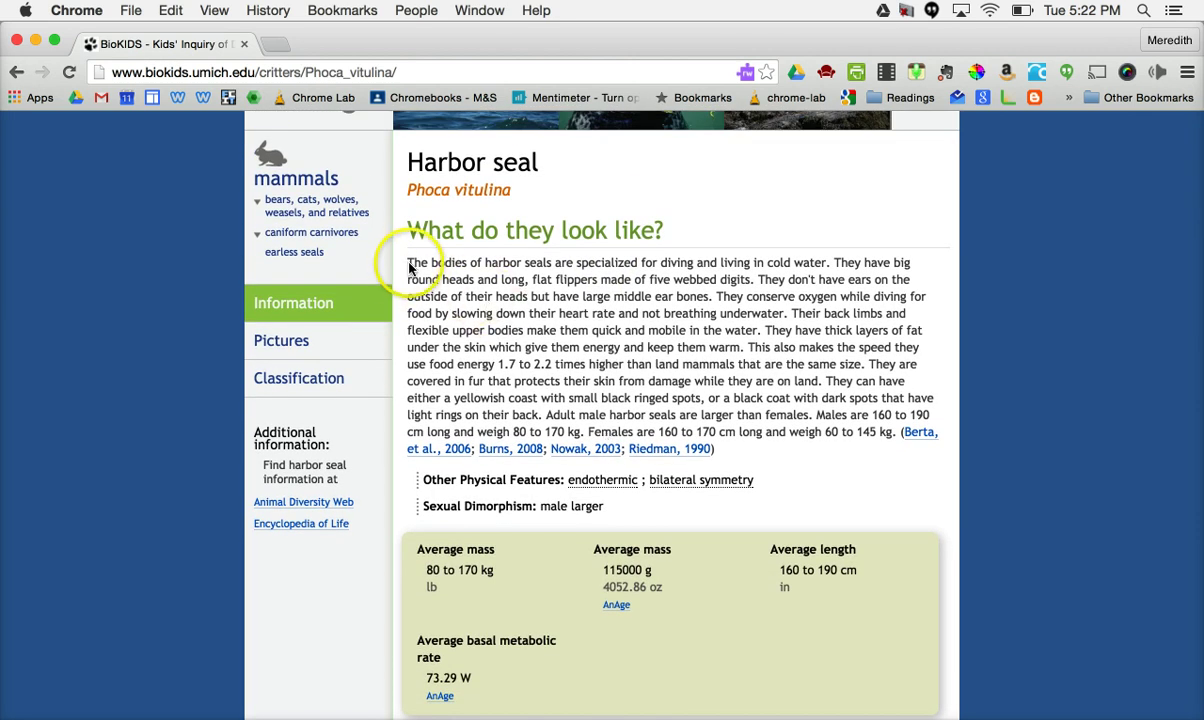
Select the 'What do they look like?' paragraph and have SpeakIt read it aloud, then pause
{"action": "left_click_drag", "start_coordinate": [409, 267], "coordinate": [771, 358]}
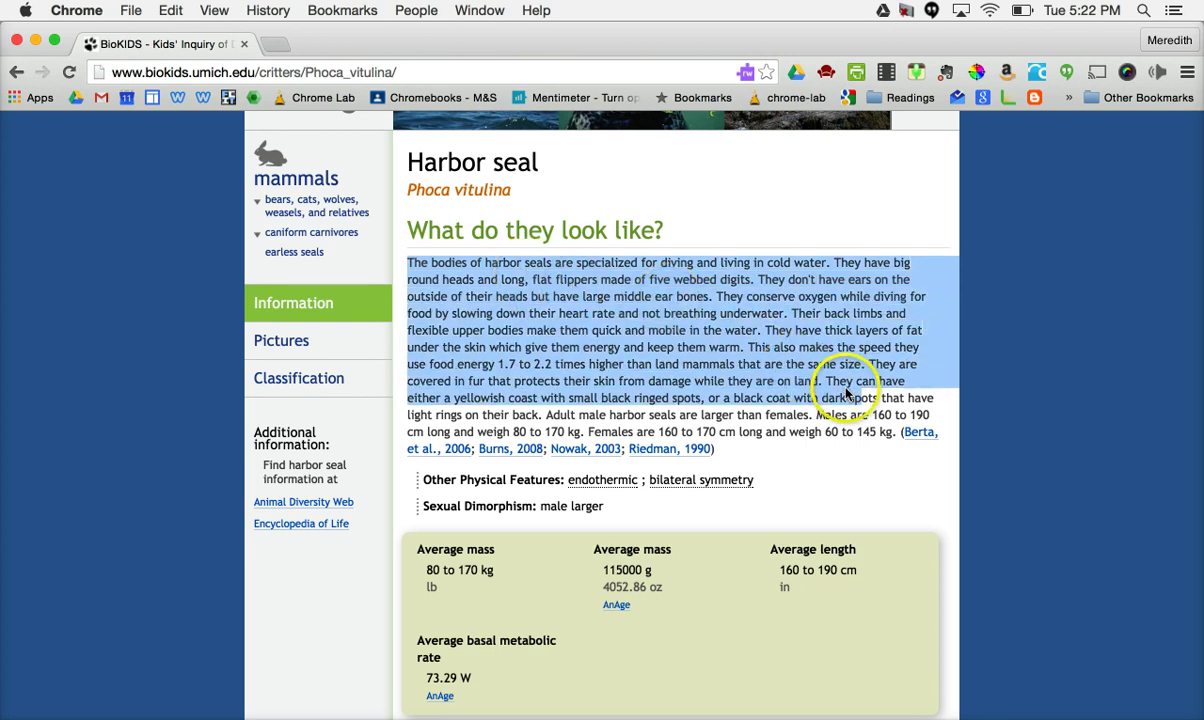
{"action": "left_click_drag", "start_coordinate": [845, 395], "coordinate": [545, 420]}
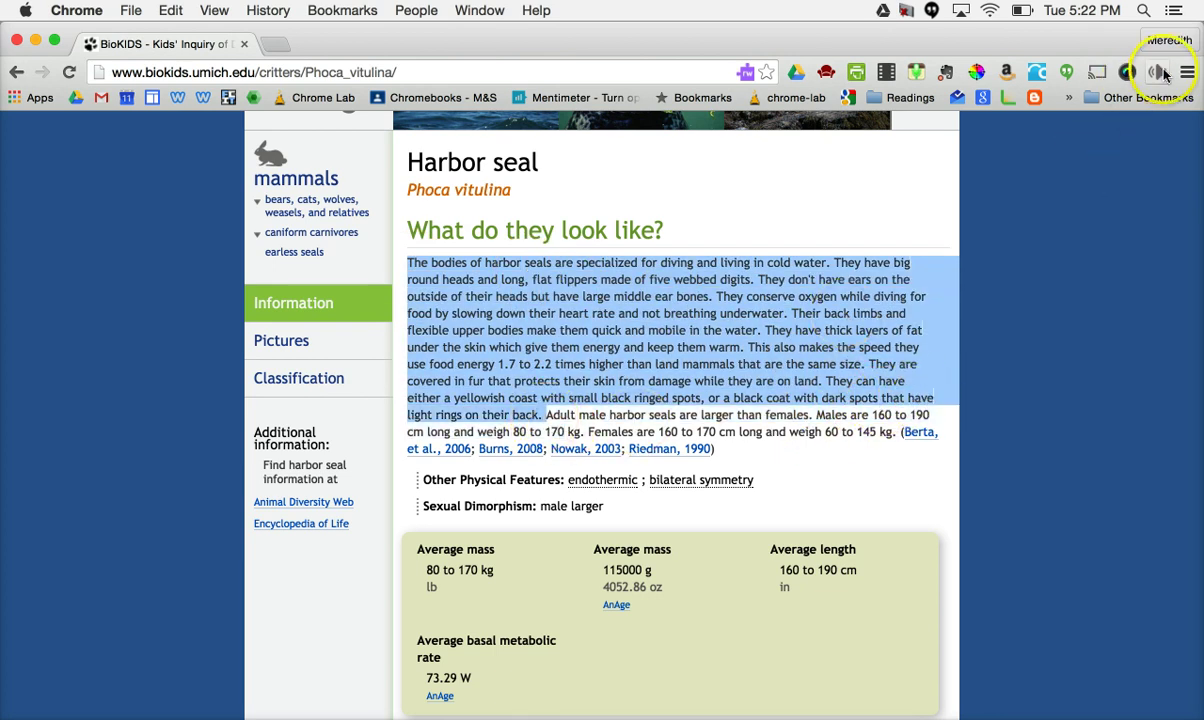
{"action": "left_click", "coordinate": [1159, 73]}
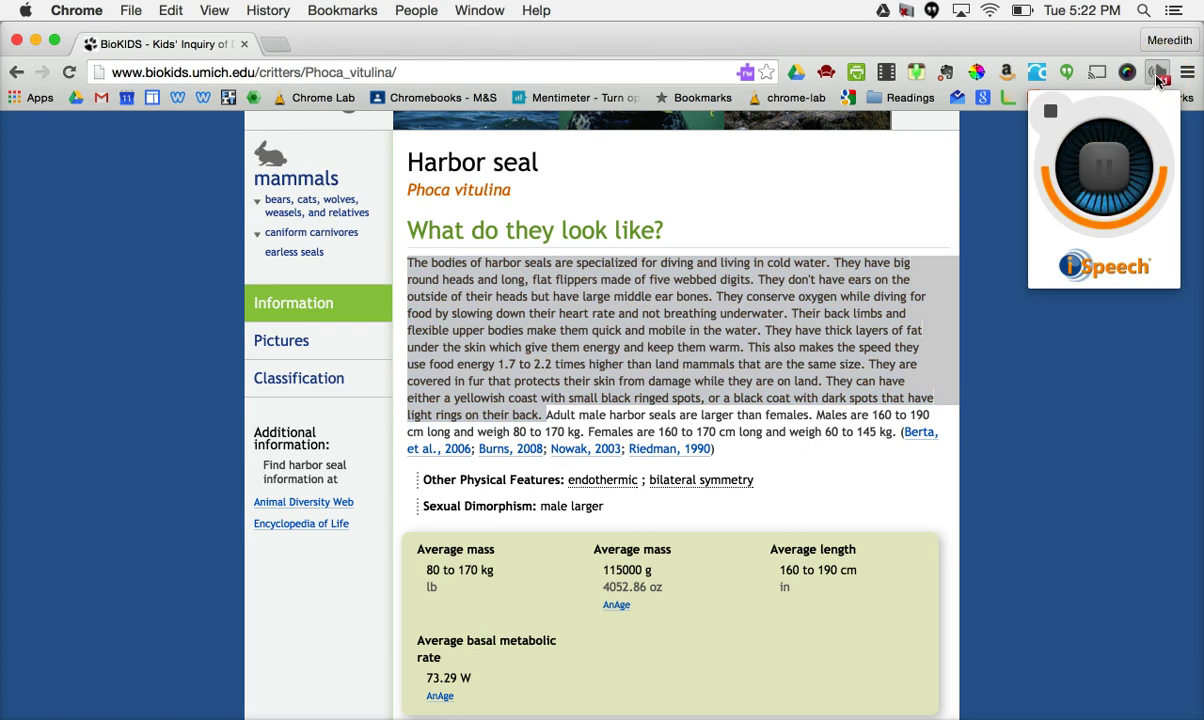
{"action": "left_click", "coordinate": [1122, 212]}
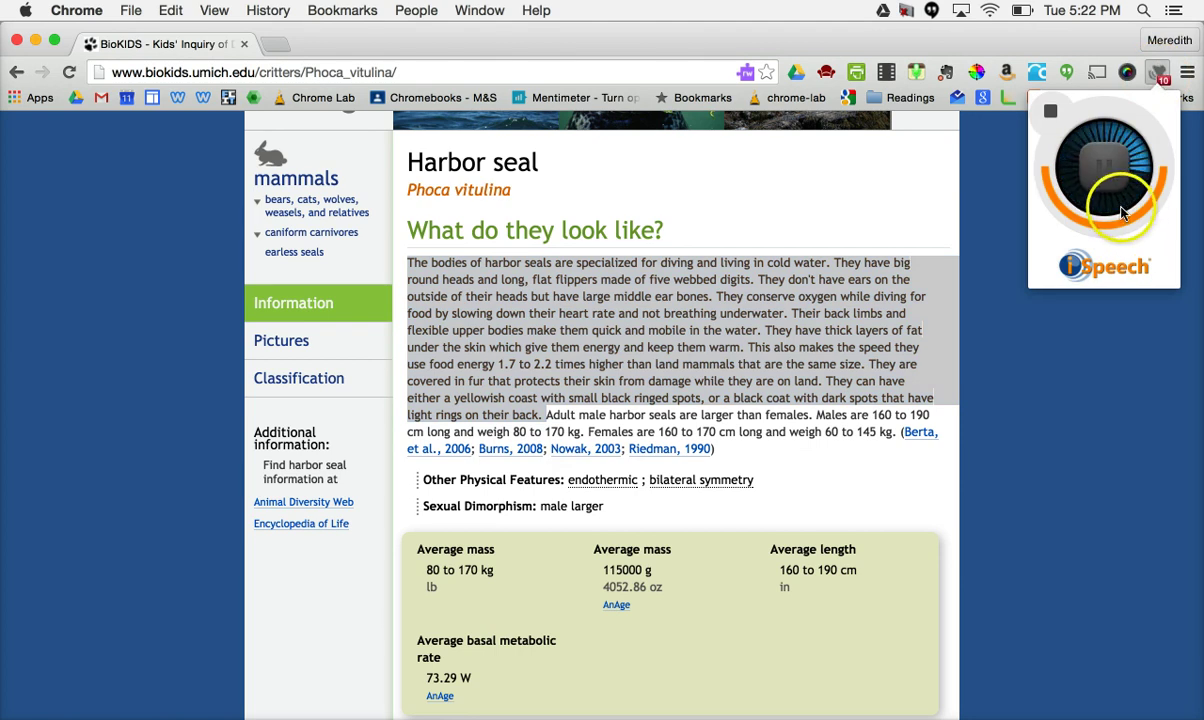
{"action": "left_click", "coordinate": [1104, 202]}
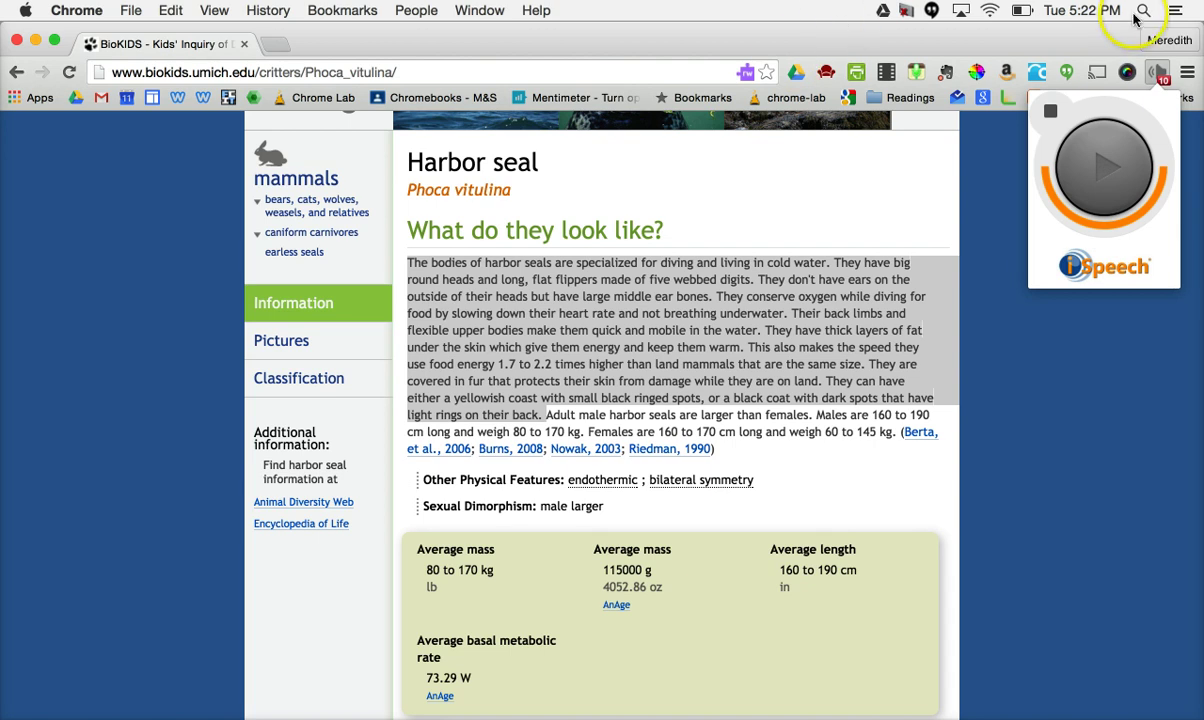
{"action": "left_click", "coordinate": [1160, 72]}
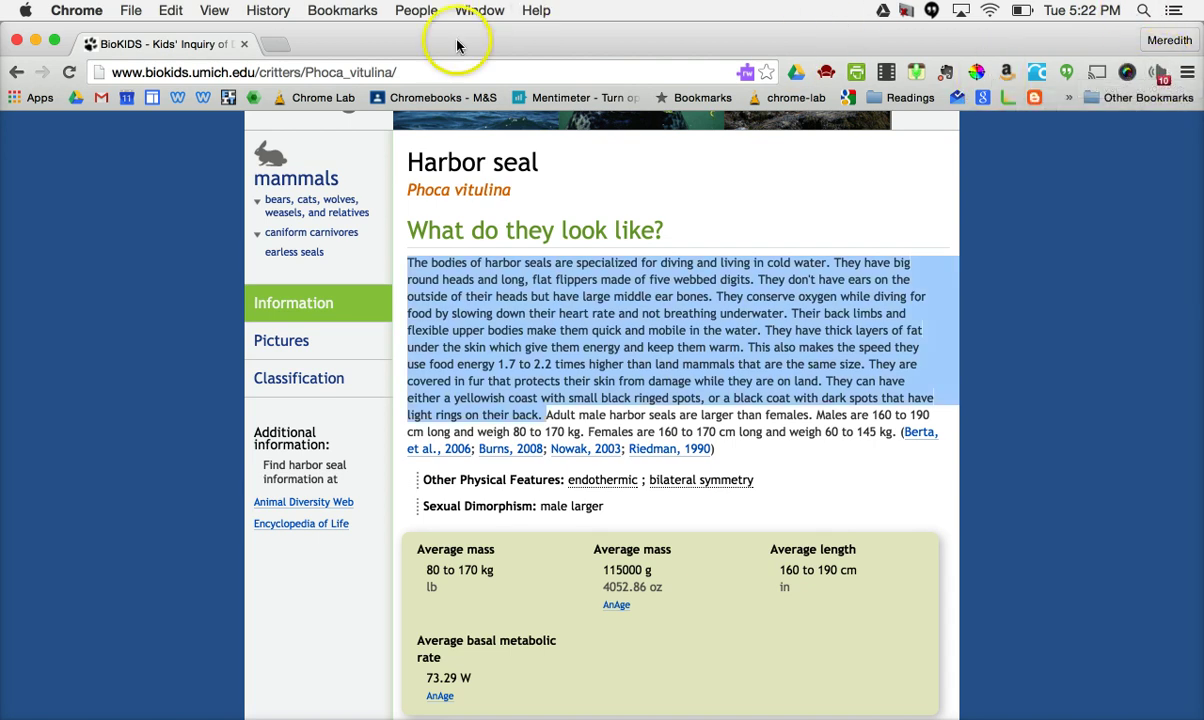
From the Google Drive bookmark, create a new blank Google Docs document via NEW
{"action": "left_click", "coordinate": [74, 100]}
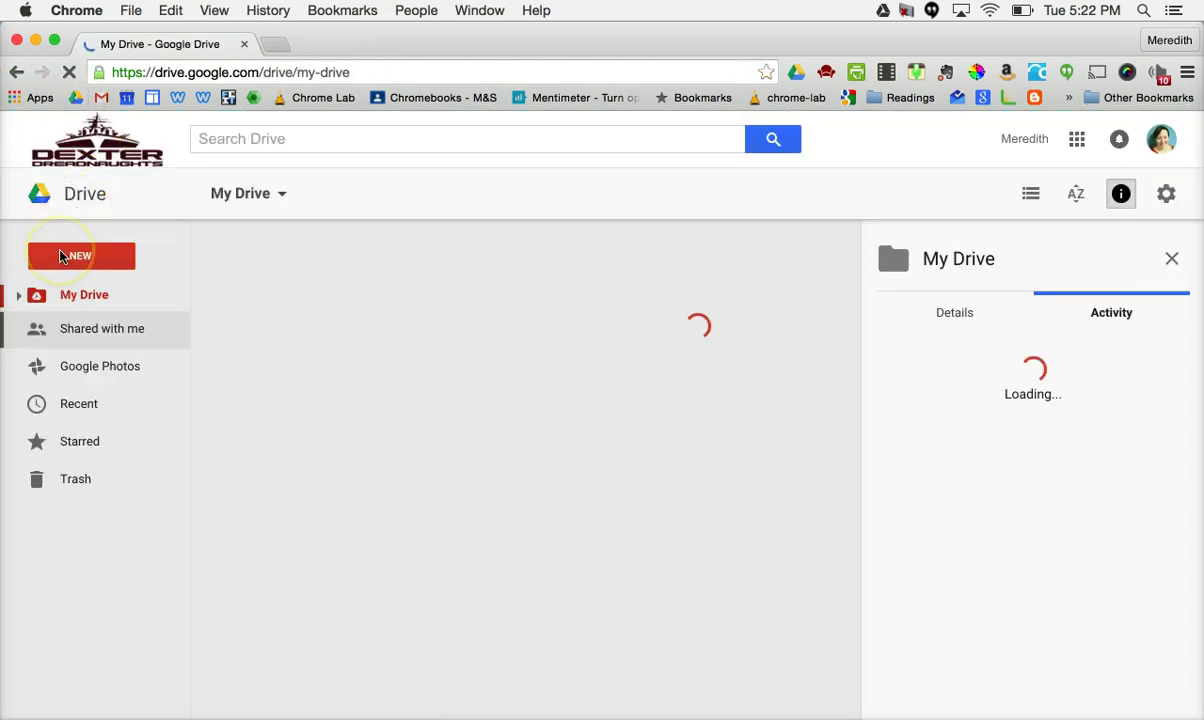
{"action": "left_click", "coordinate": [62, 257]}
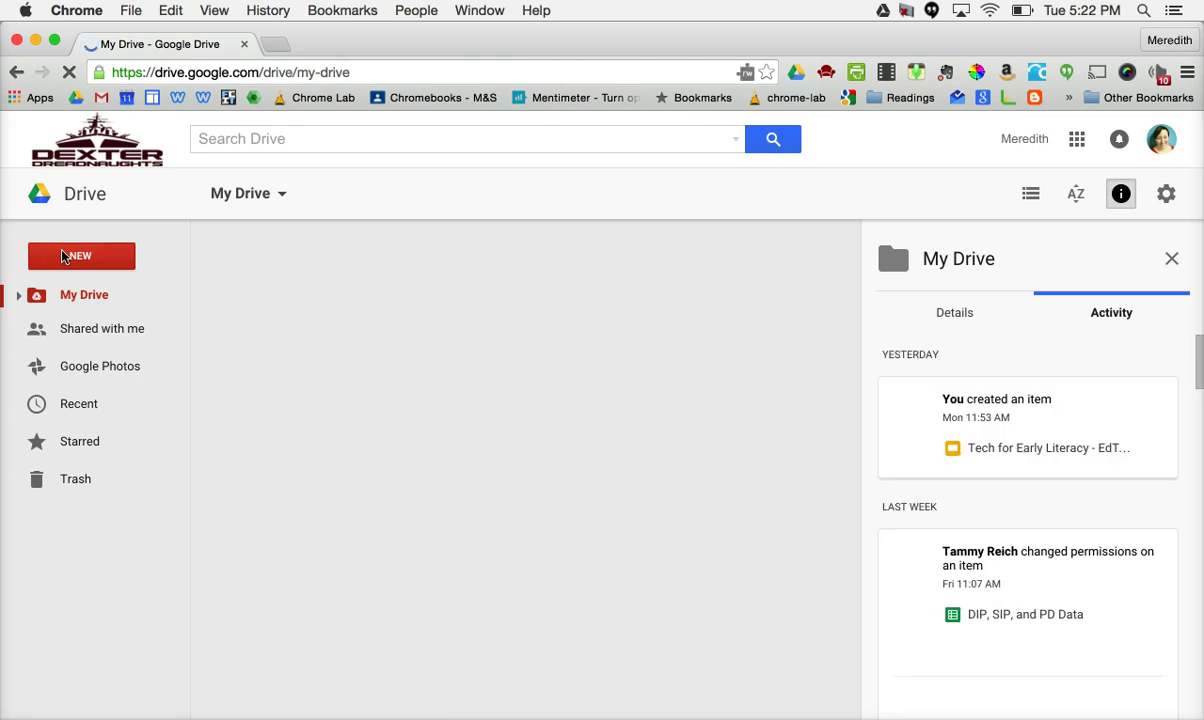
{"action": "left_click", "coordinate": [89, 414]}
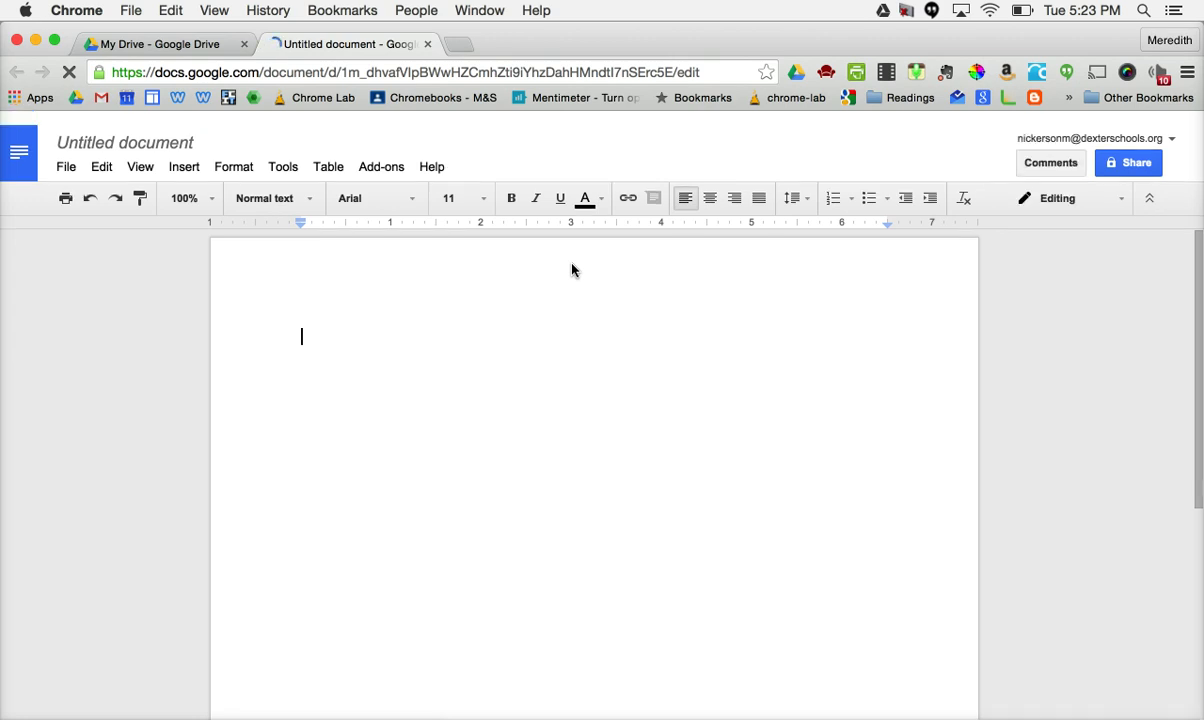
Dismiss the Read&Write notification and open the Read&Write toolbar over the blank document
{"action": "left_click", "coordinate": [551, 274]}
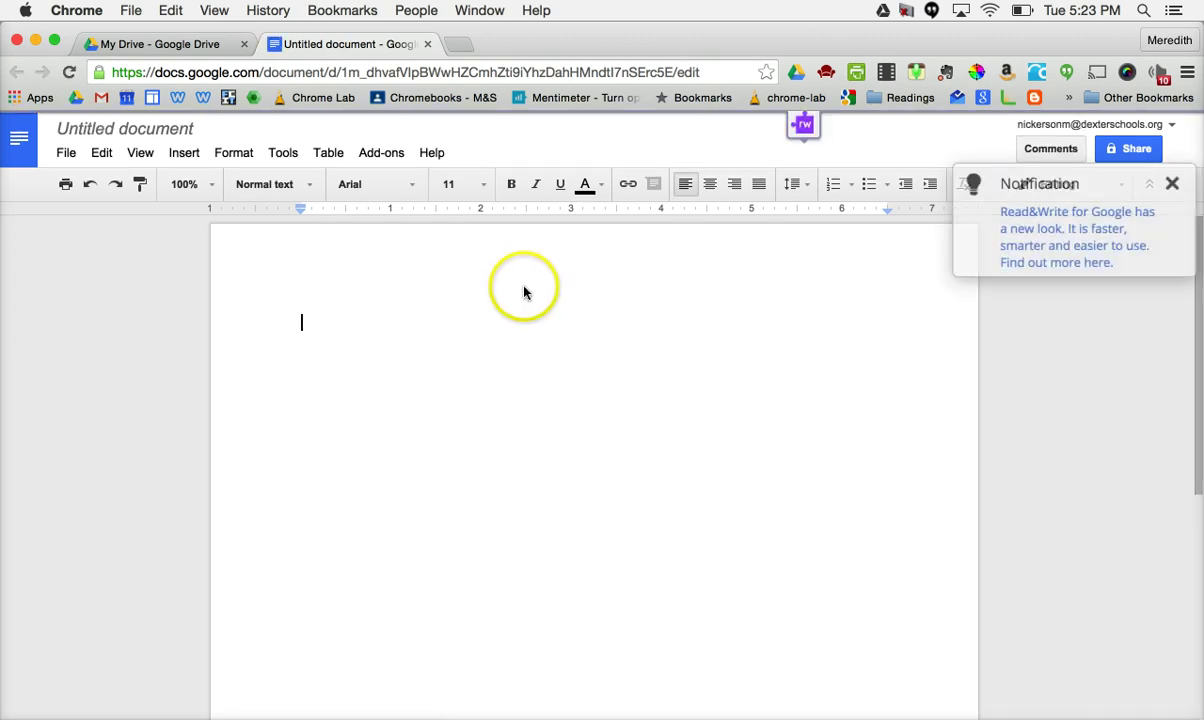
{"action": "left_click", "coordinate": [1162, 185]}
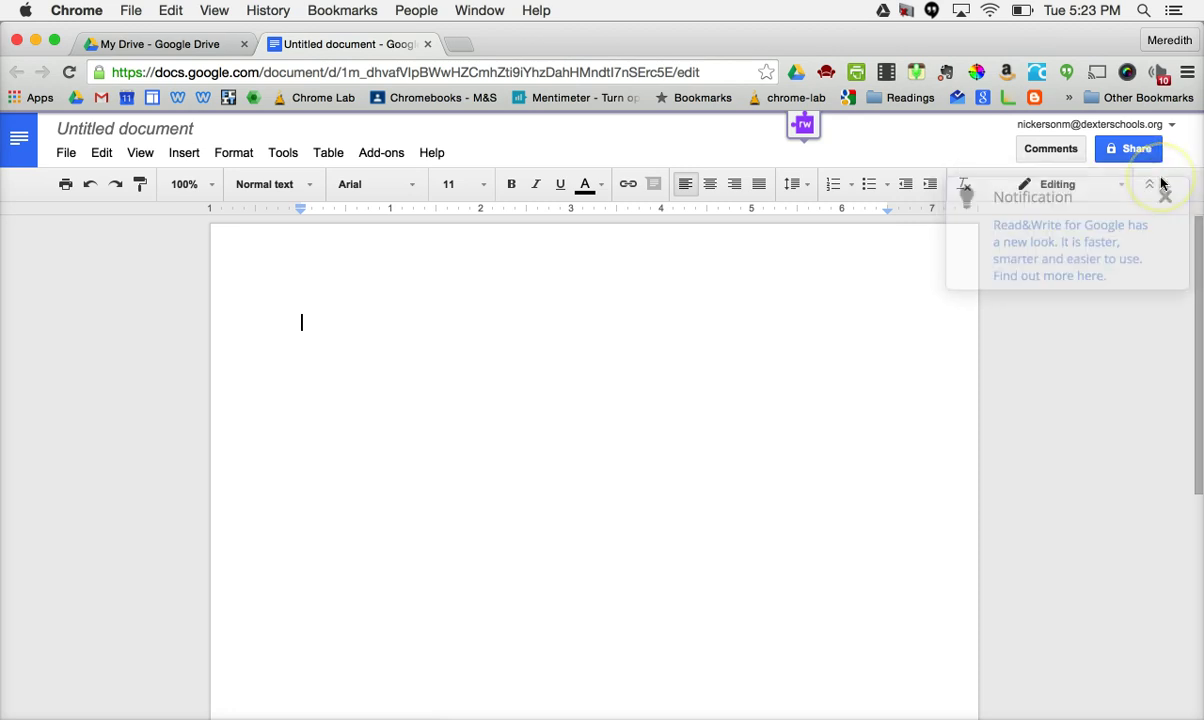
{"action": "left_click", "coordinate": [805, 130]}
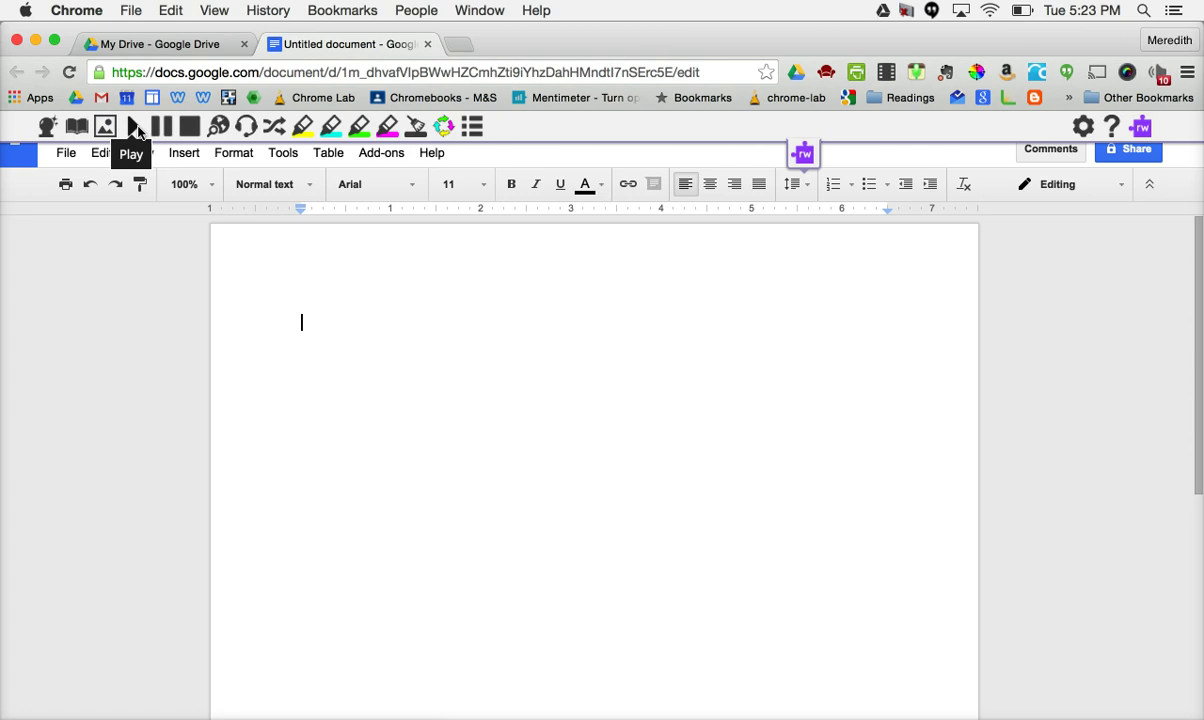
Type 'Read this text out loud.' and play it aloud with Read&Write
{"action": "left_click", "coordinate": [289, 333]}
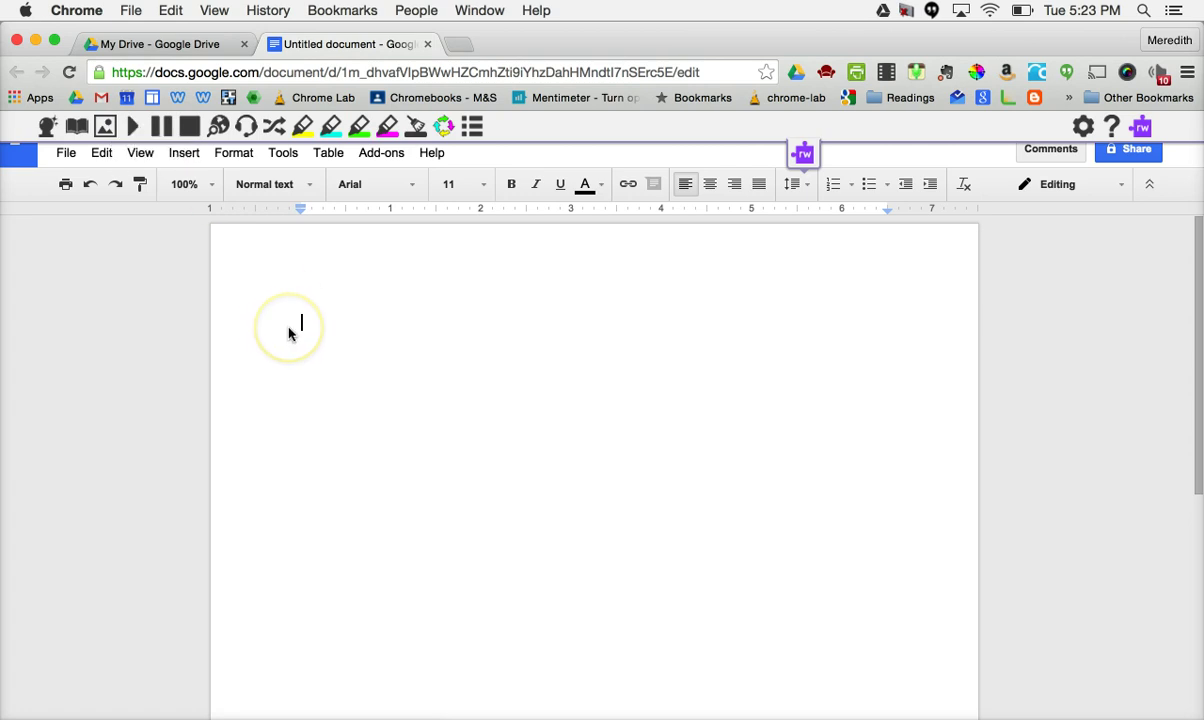
{"action": "type", "text": "Read this t"}
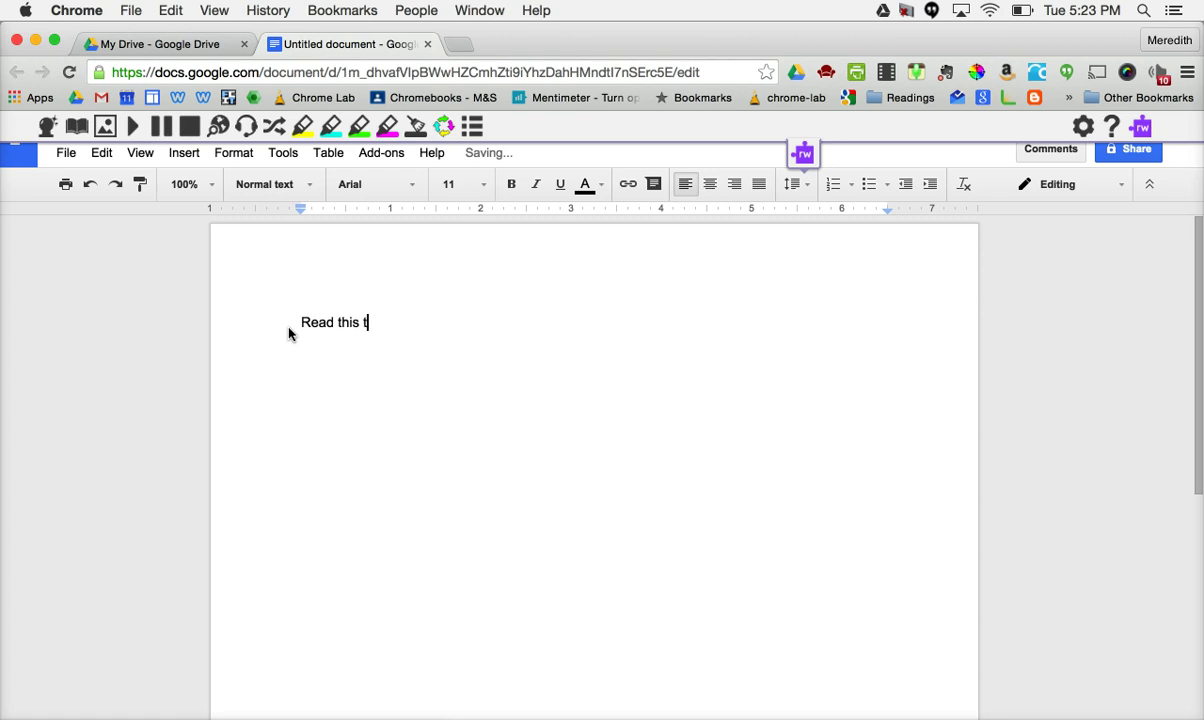
{"action": "type", "text": "ext out loud."}
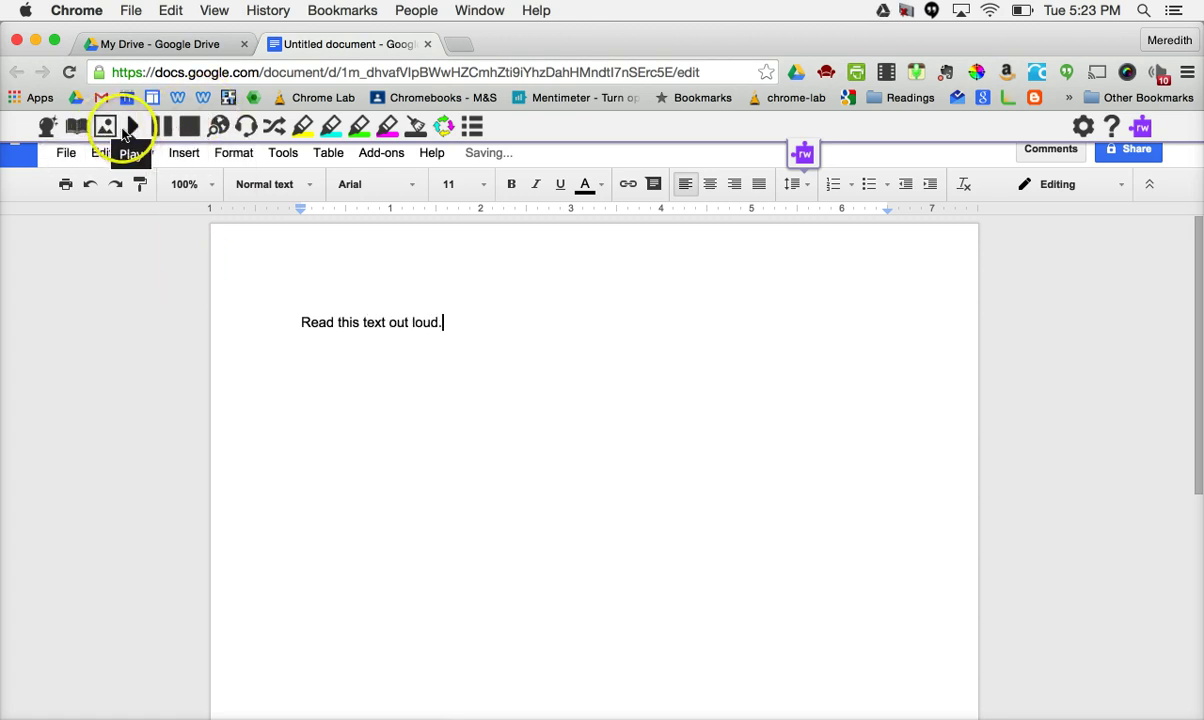
{"action": "left_click", "coordinate": [297, 325]}
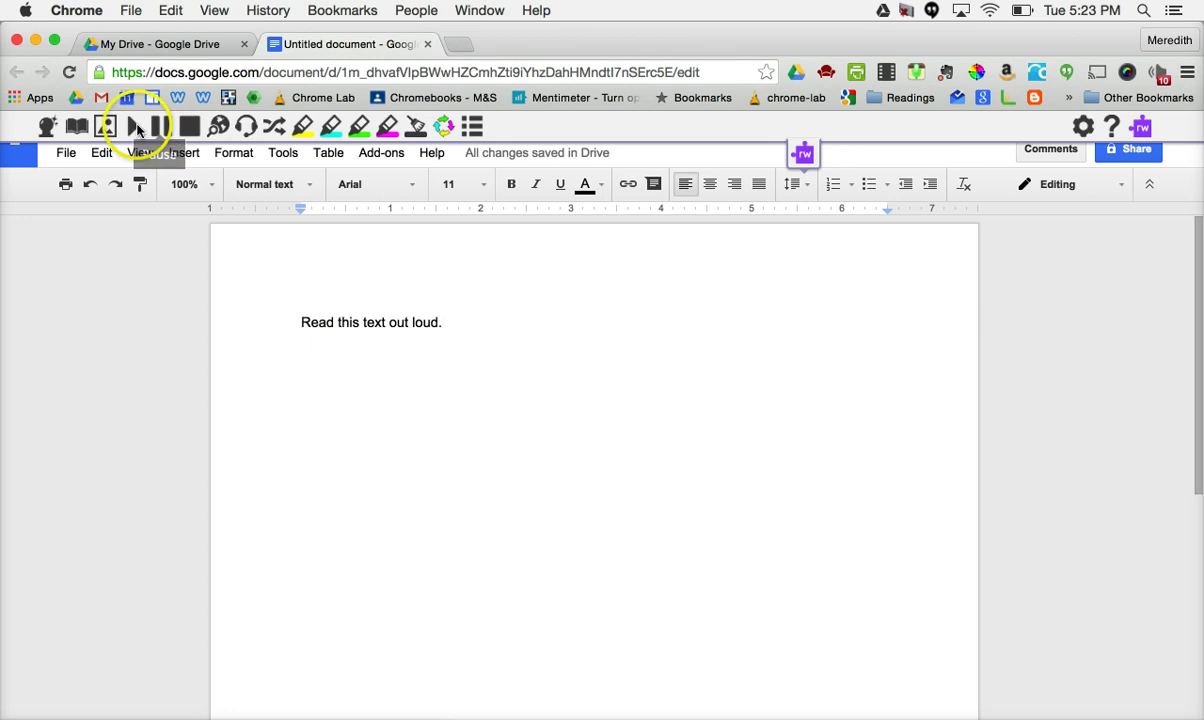
{"action": "left_click", "coordinate": [134, 126]}
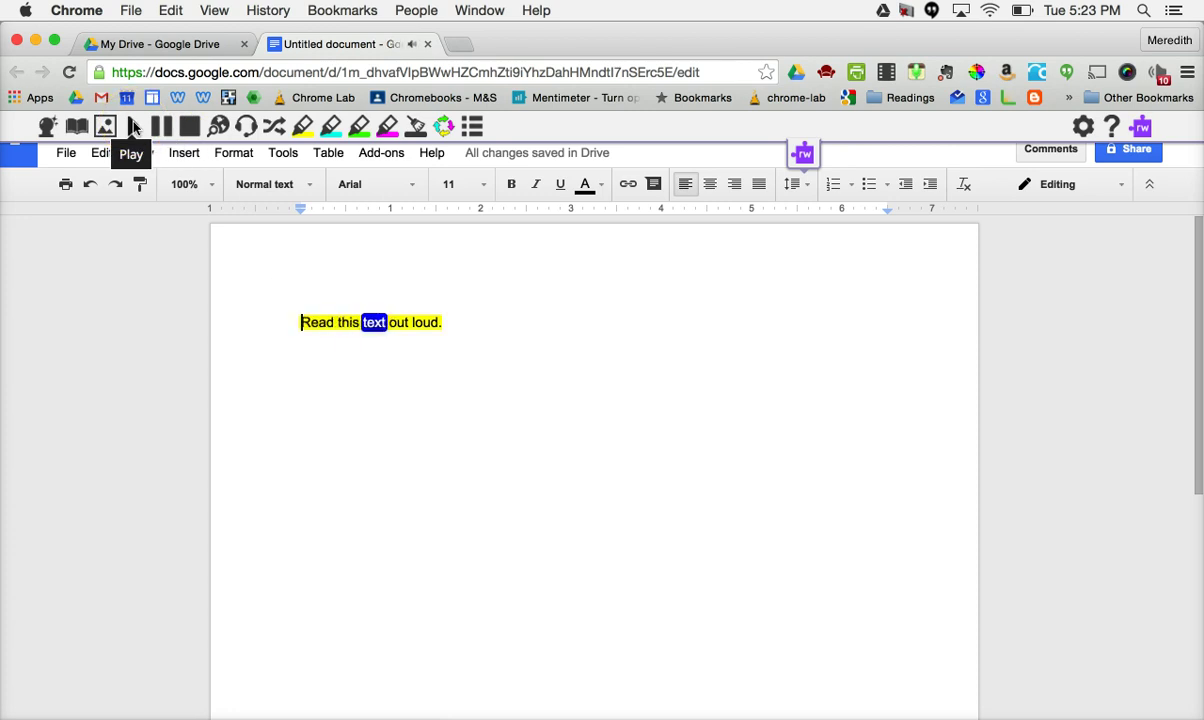
{"action": "left_click", "coordinate": [162, 146]}
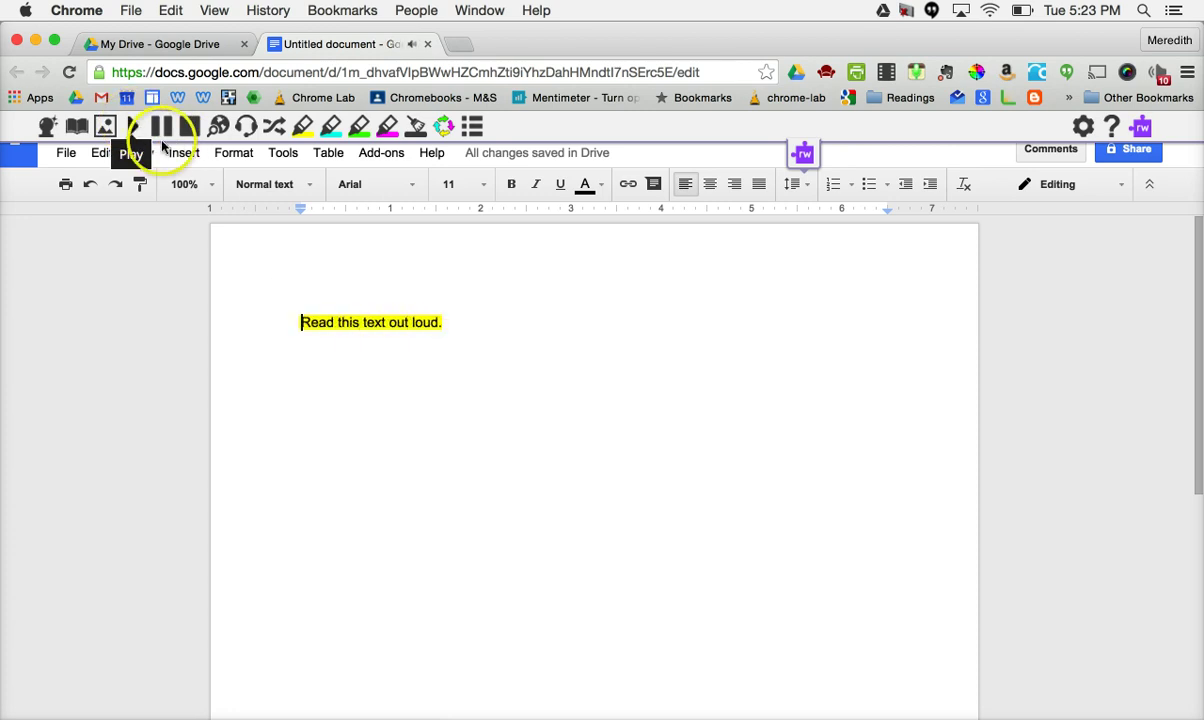
{"action": "left_click", "coordinate": [451, 326]}
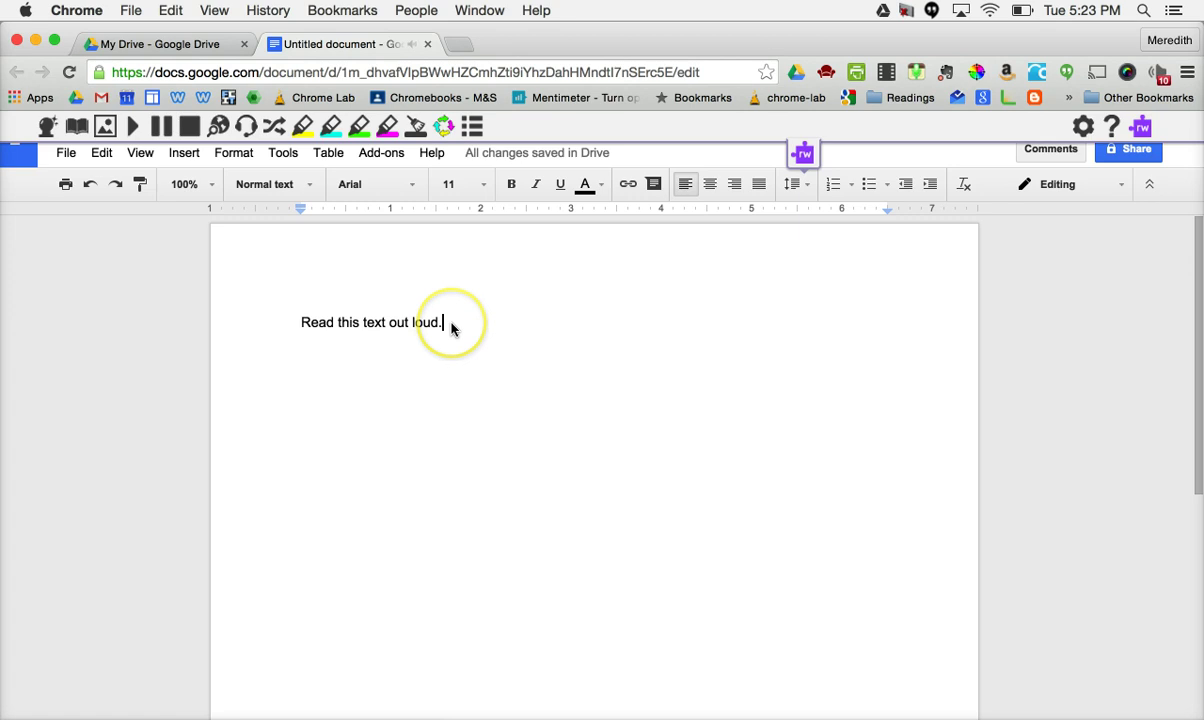
Allow microphone access, dictate a test line with Speech Input, then delete it
{"action": "left_click", "coordinate": [251, 133]}
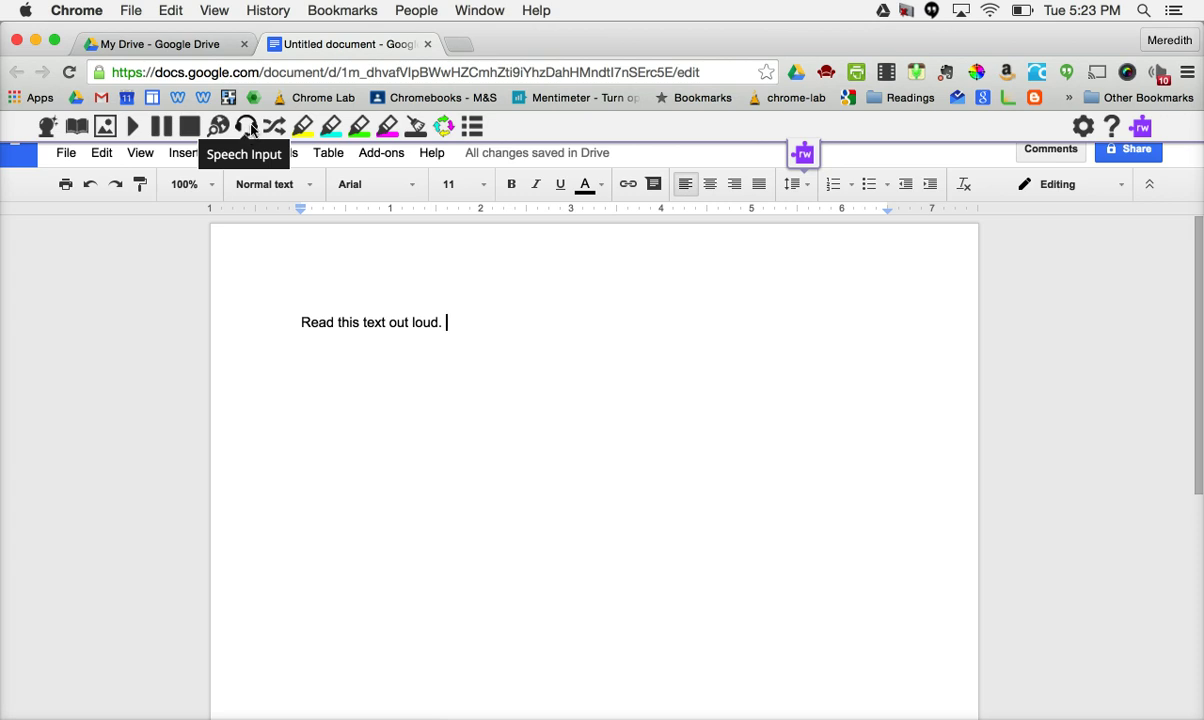
{"action": "left_click", "coordinate": [251, 129]}
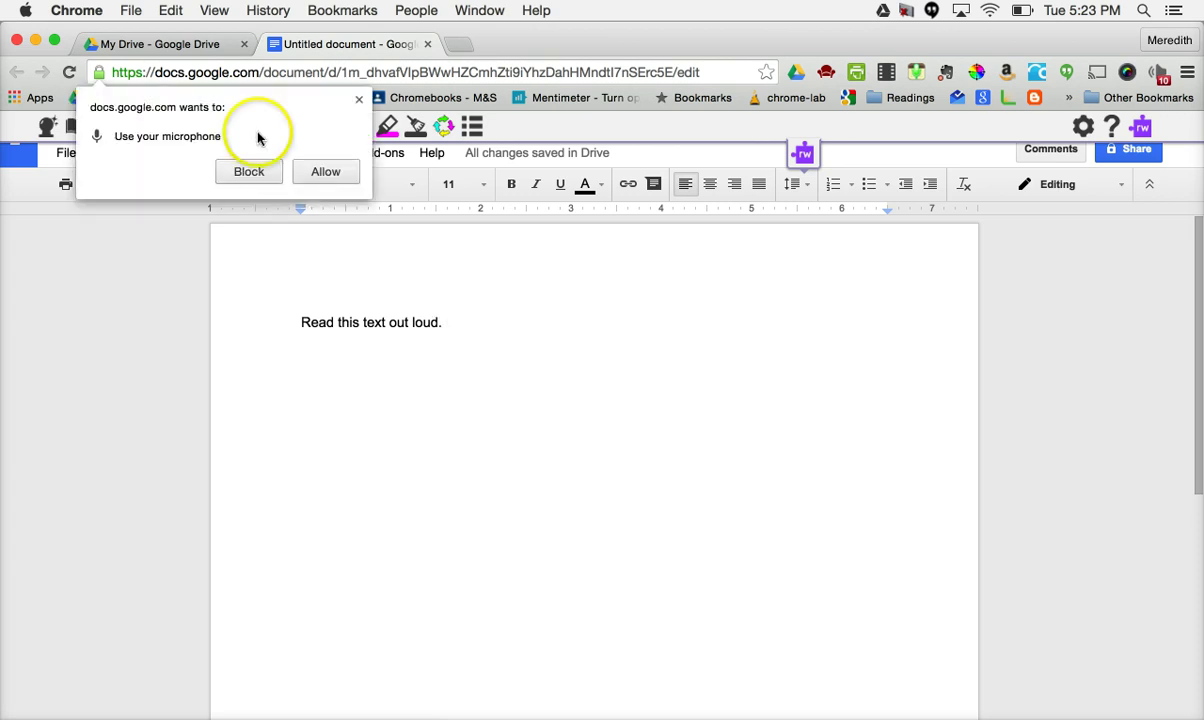
{"action": "left_click", "coordinate": [318, 176]}
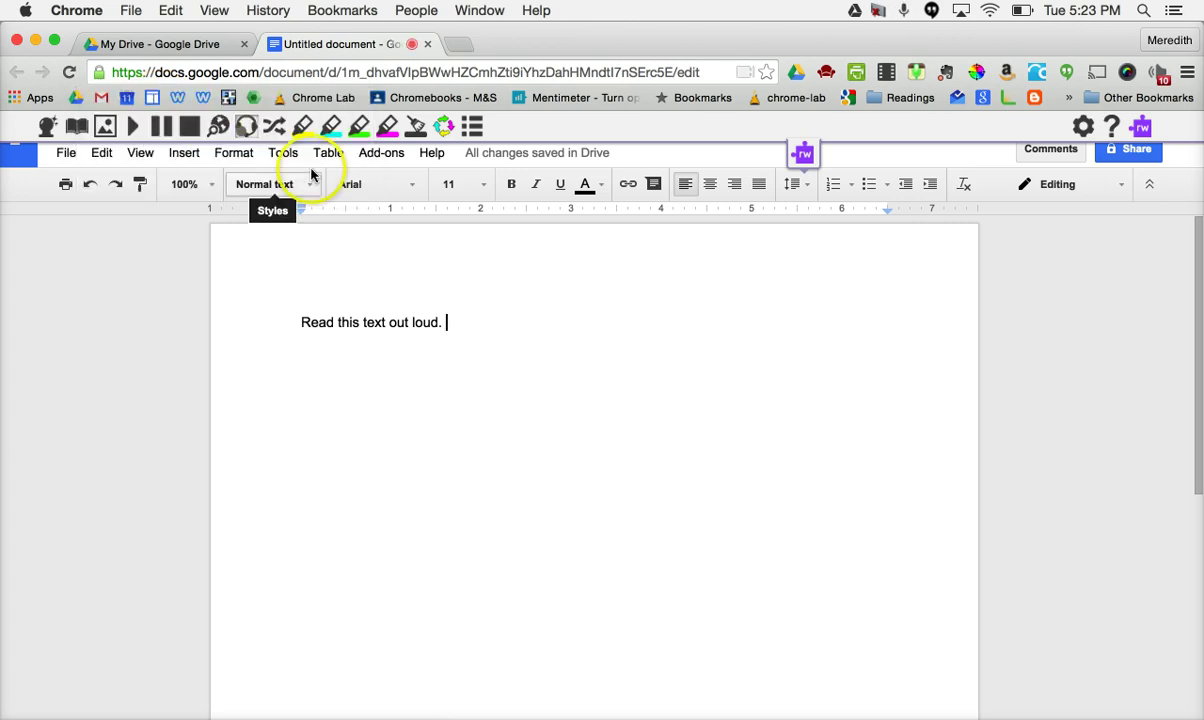
{"action": "left_click", "coordinate": [245, 127]}
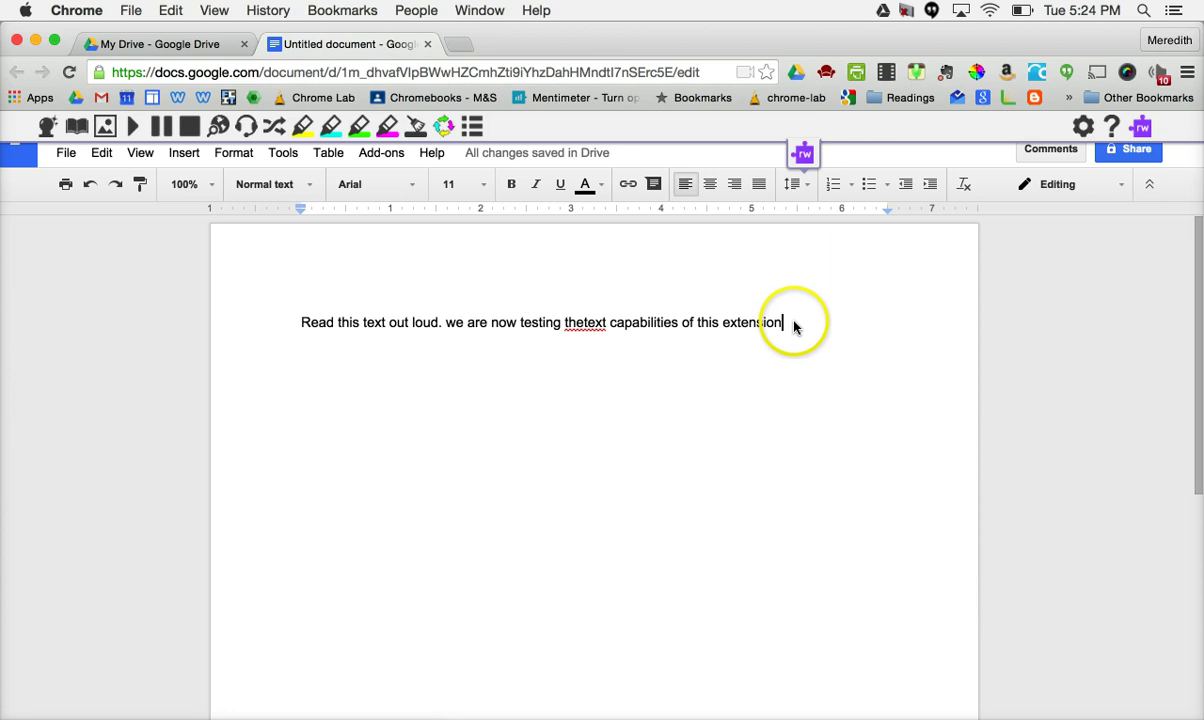
{"action": "left_click_drag", "start_coordinate": [793, 326], "coordinate": [282, 250]}
{"action": "key", "text": "BackSpace"}
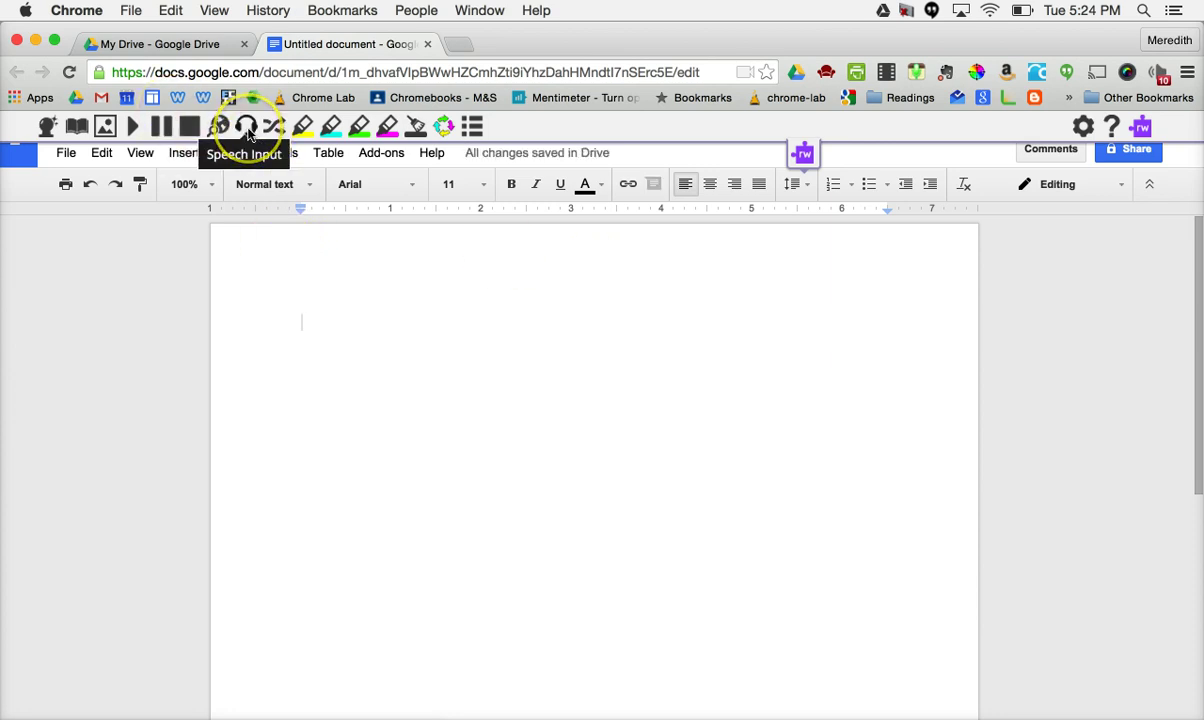
Dictate "I am typing a test sentence" into the blank document with Read&Write Speech Input
{"action": "left_click", "coordinate": [246, 127]}
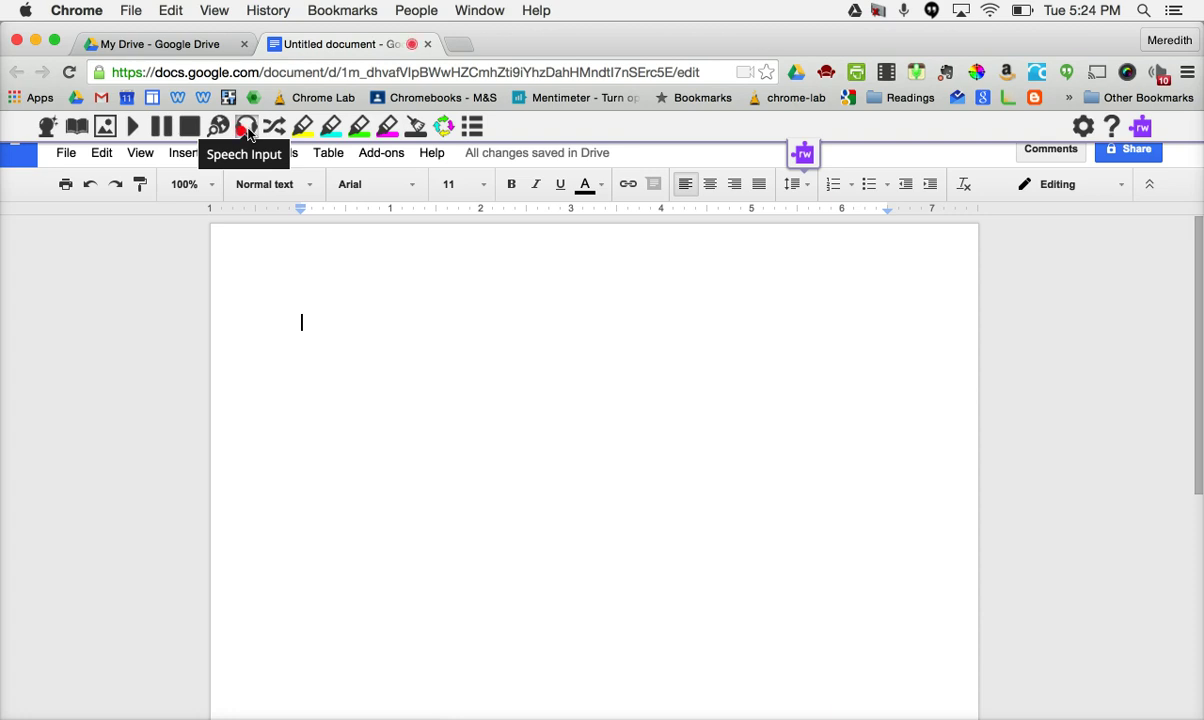
{"action": "left_click", "coordinate": [247, 129]}
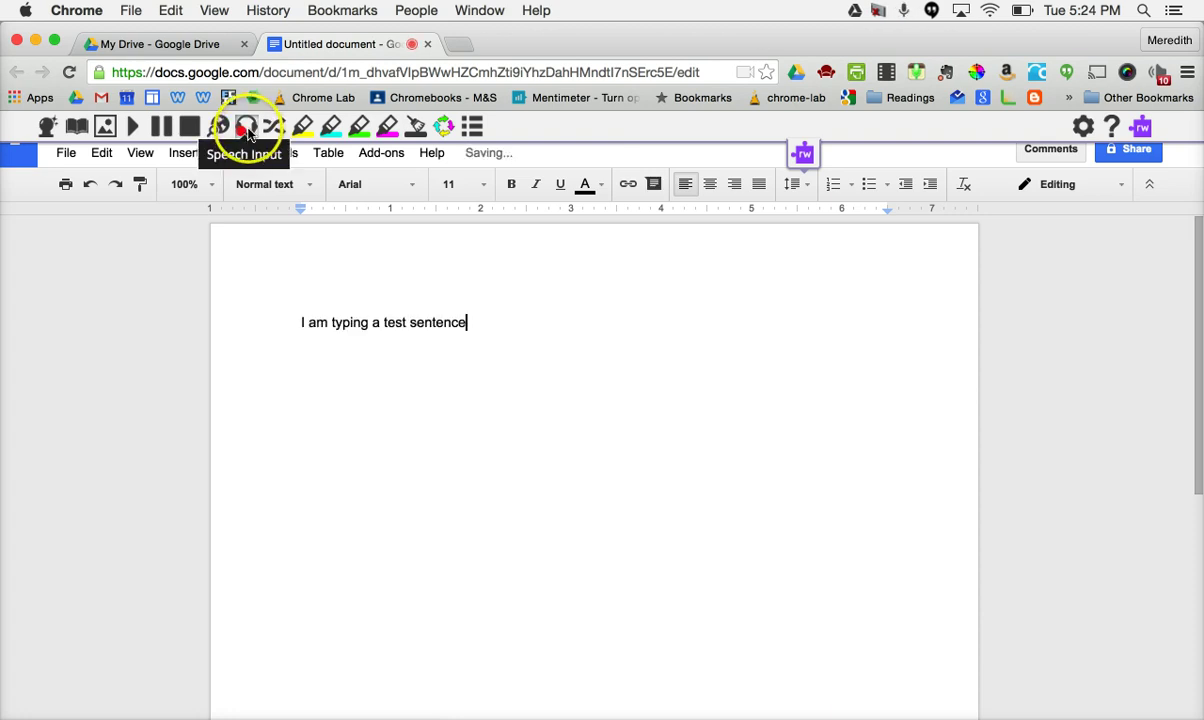